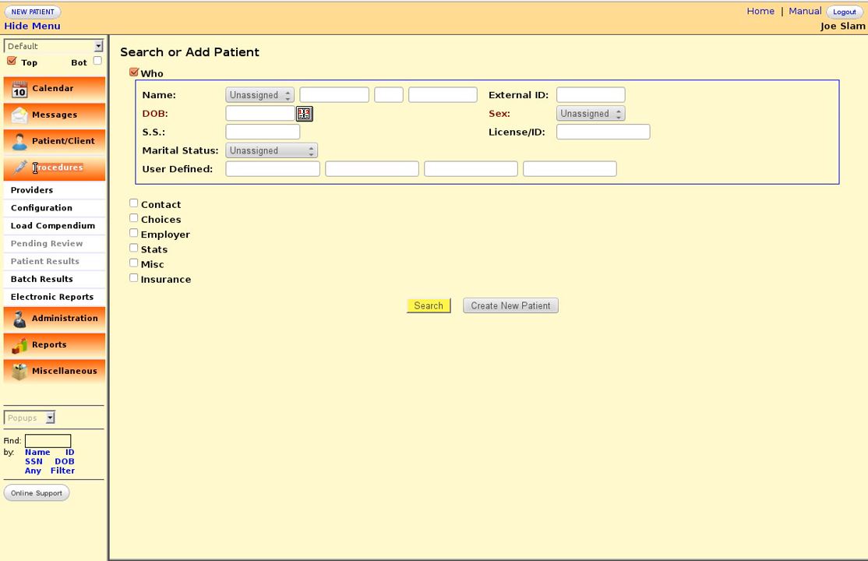
# - Open the procedure configuration showing the types of orders and results
pyautogui.click(57, 170)
pyautogui.click(57, 169)
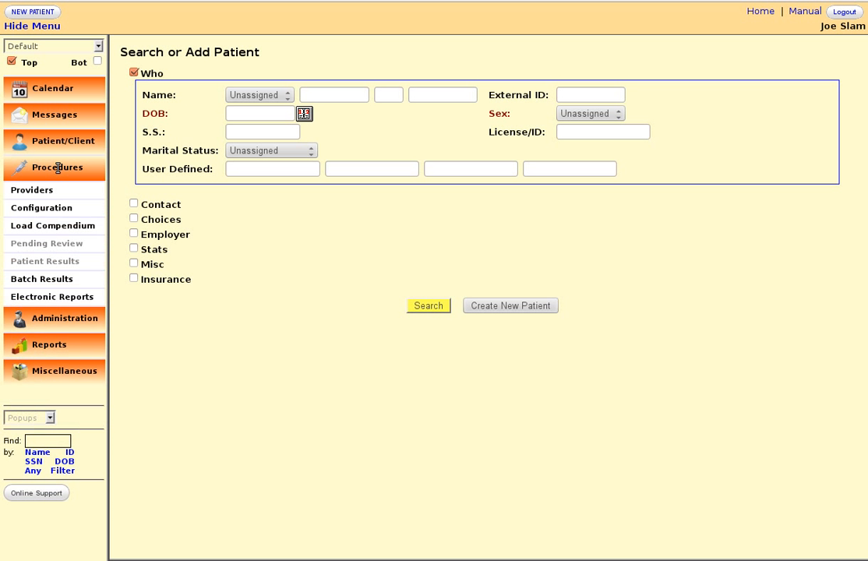
pyautogui.click(44, 210)
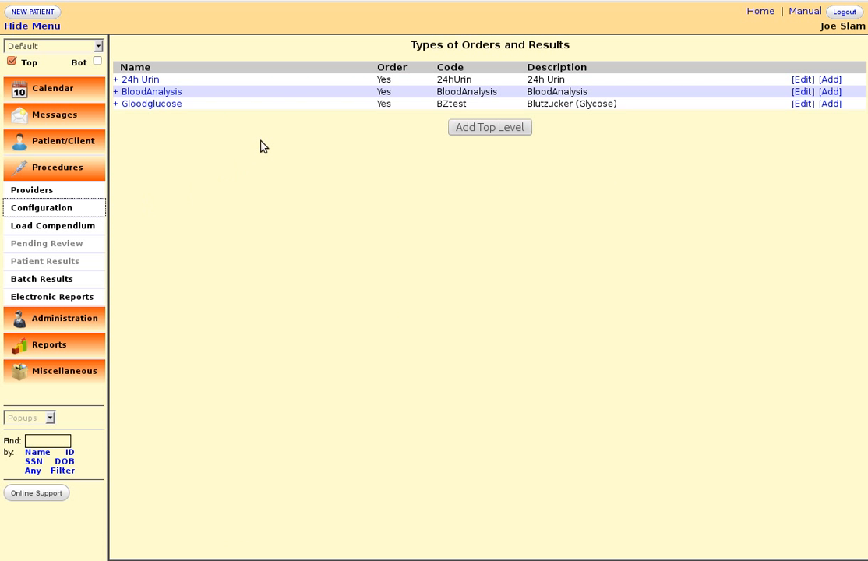
# - Add a top-level order type with both name and description set to "Pain NAS", and save it
pyautogui.click(489, 134)
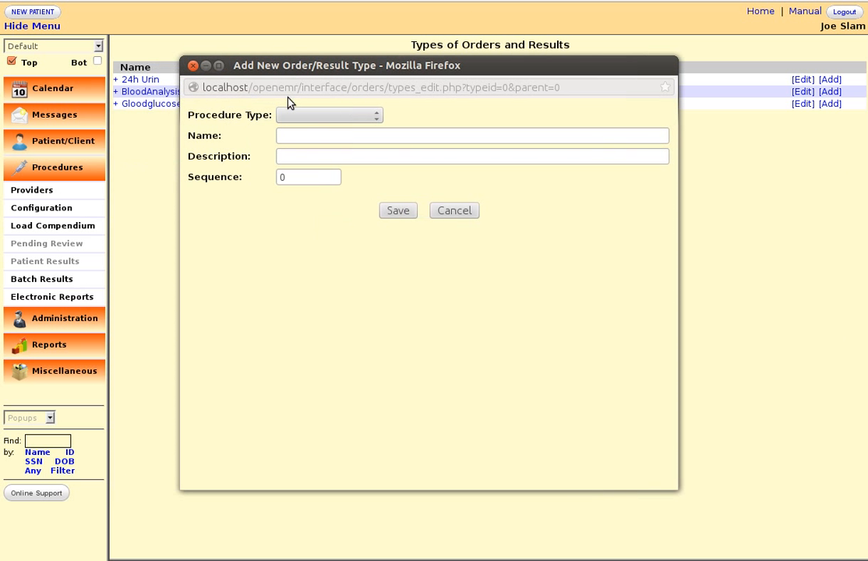
pyautogui.click(295, 114)
pyautogui.click(290, 121)
pyautogui.click(288, 135)
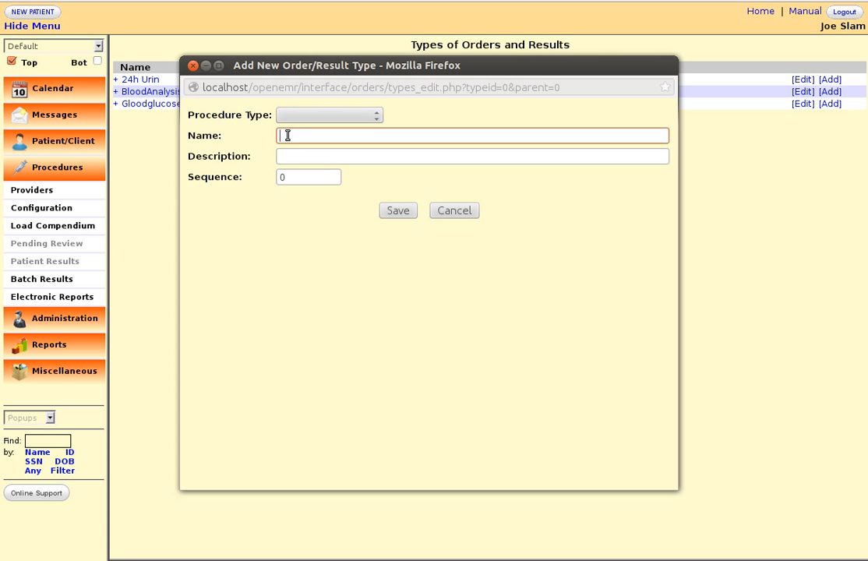
pyautogui.write('Pain V')
pyautogui.press('BackSpace')
pyautogui.write('NAS')
pyautogui.hotkey('ctrl', 'a')
pyautogui.hotkey('ctrl', 'c')
pyautogui.press('Tab')
pyautogui.hotkey('ctrl', 'v')
pyautogui.click(397, 212)
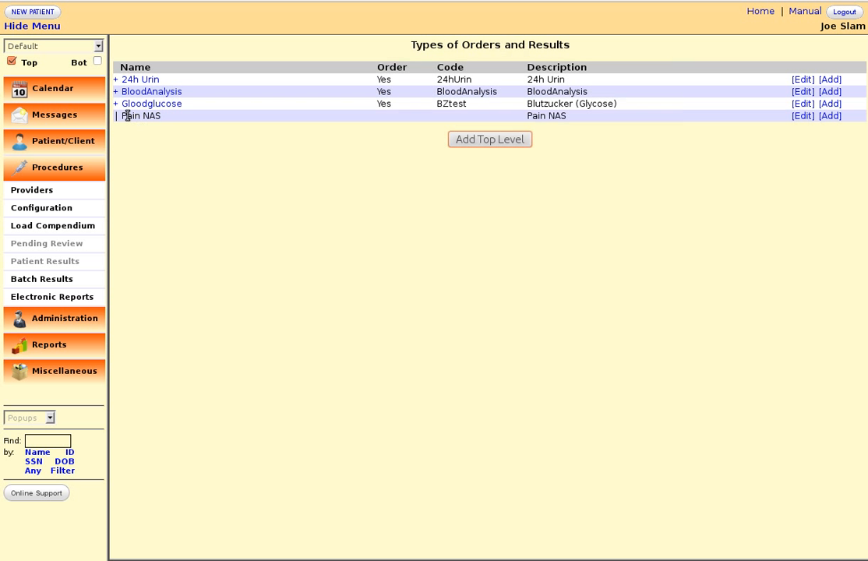
# - Add a sub-item under Pain NAS with name and description "Pain", and save it
pyautogui.click(829, 117)
pyautogui.click(251, 172)
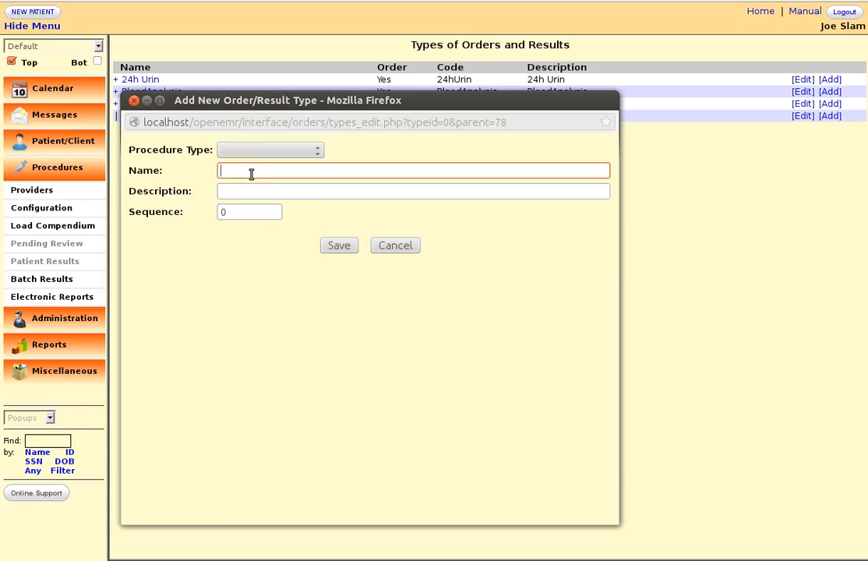
pyautogui.write('Pain')
pyautogui.hotkey('ctrl', 'a')
pyautogui.hotkey('ctrl', 'c')
pyautogui.press('Tab')
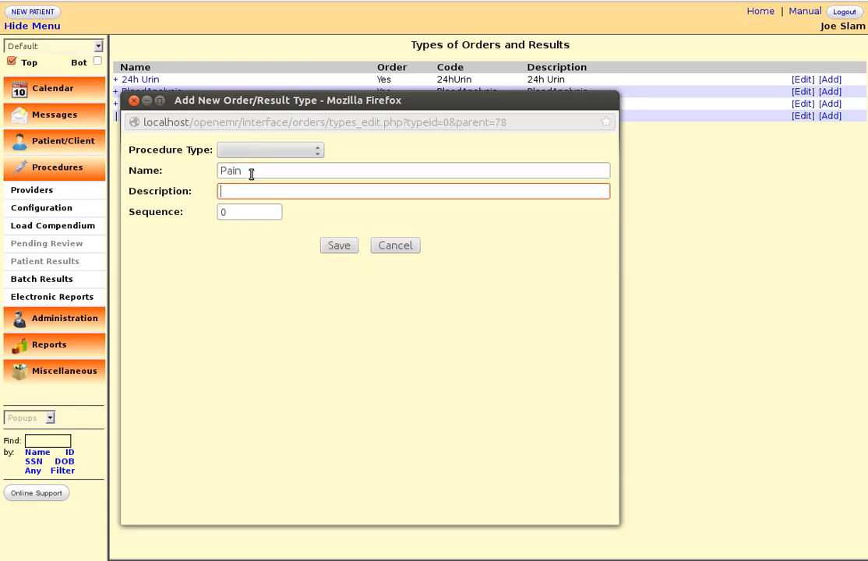
pyautogui.hotkey('ctrl', 'v')
pyautogui.click(341, 246)
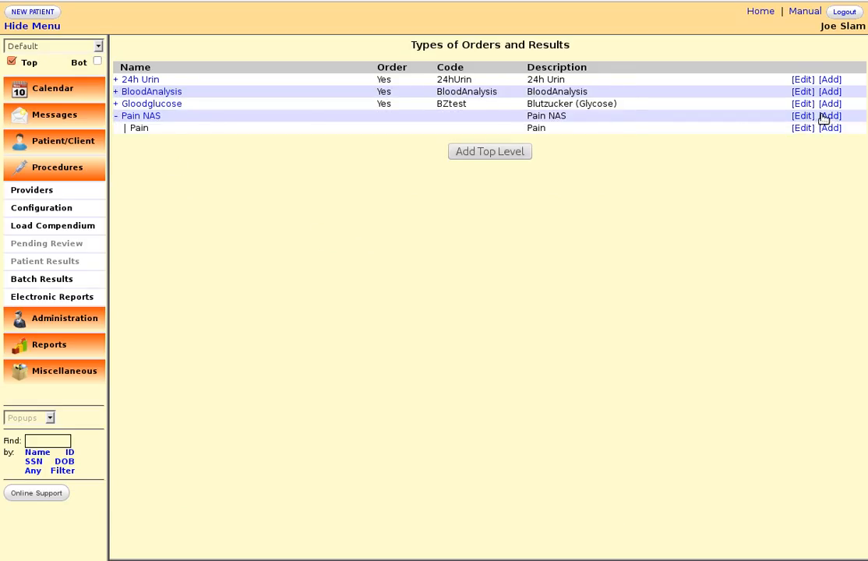
# - Add a second sub-item under Pain NAS with name and description "Comment", and save it
pyautogui.click(831, 116)
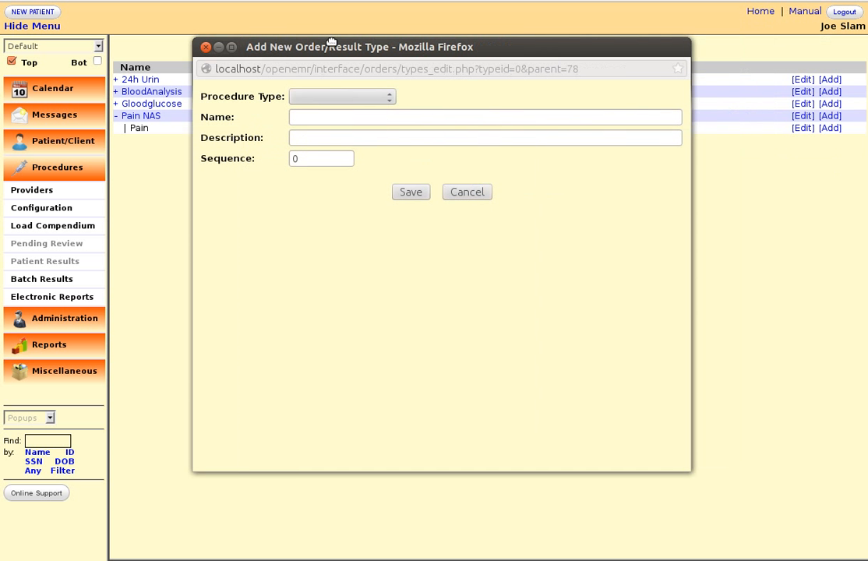
pyautogui.click(273, 118)
pyautogui.write('Comment')
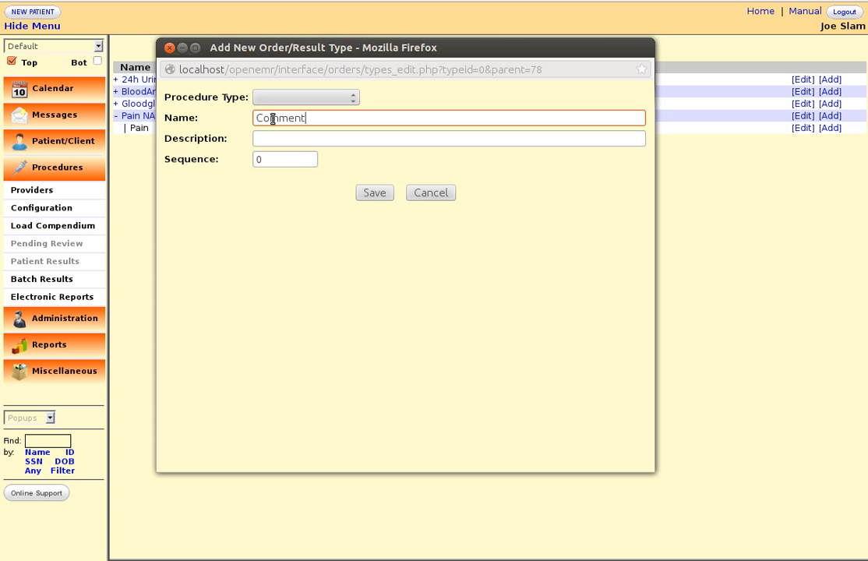
pyautogui.press('Tab')
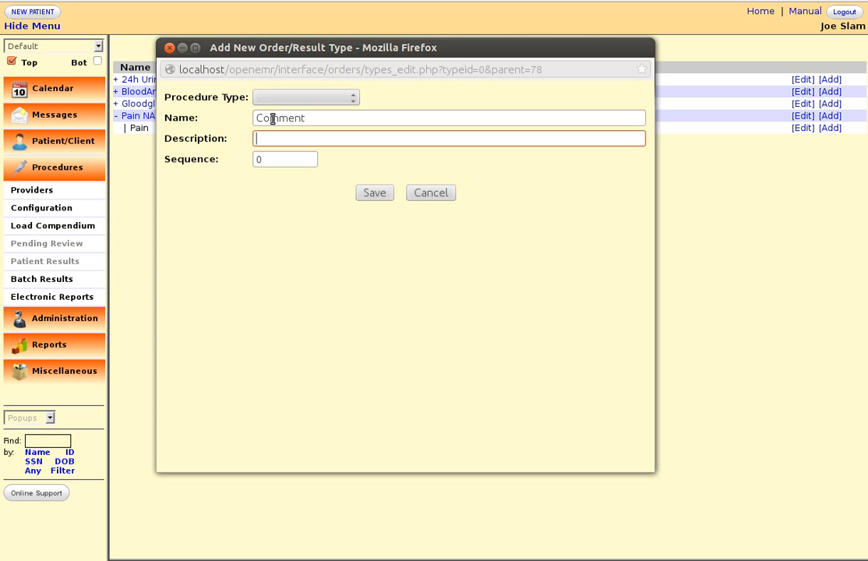
pyautogui.write('Comment')
pyautogui.click(373, 195)
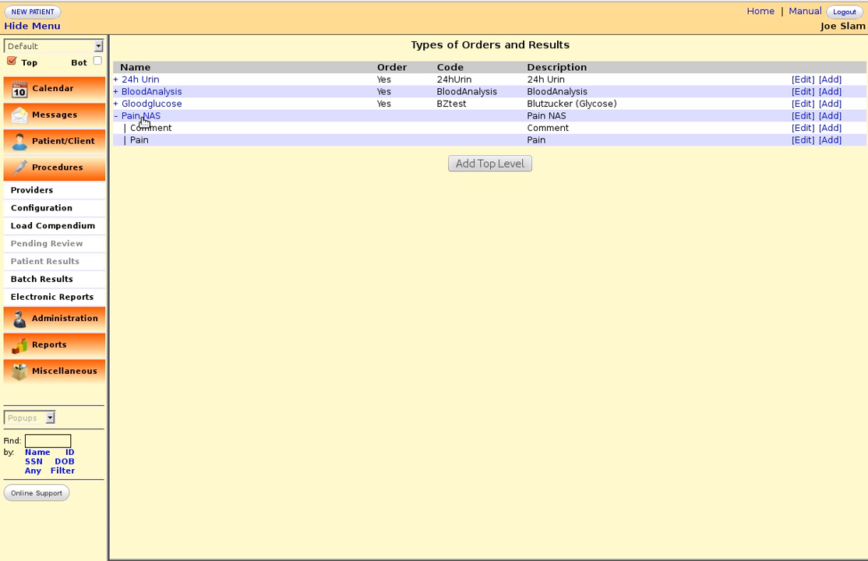
pyautogui.moveTo(130, 131); pyautogui.dragTo(165, 131)
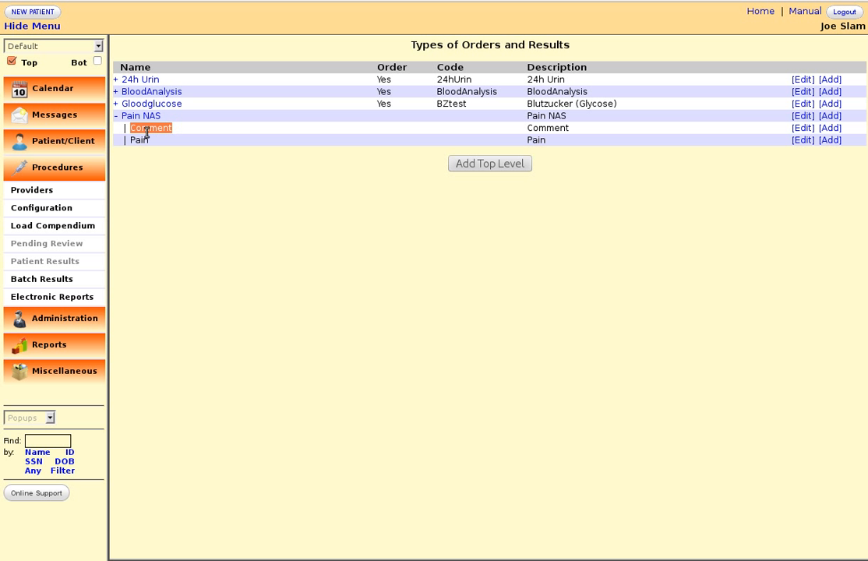
pyautogui.click(170, 225)
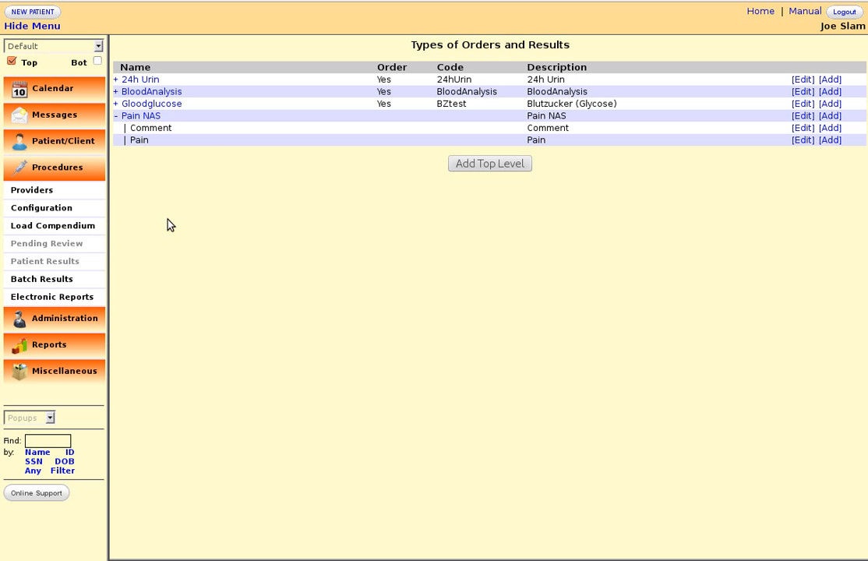
# - Open the record of the first patient in the patient list
pyautogui.click(47, 140)
pyautogui.click(36, 168)
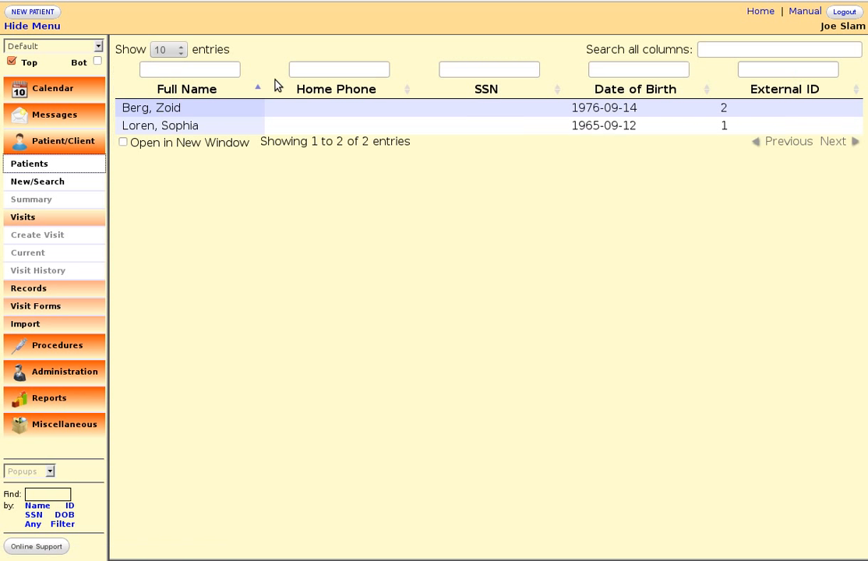
pyautogui.click(155, 110)
# - Create and save a new encounter with the description "Test" and visit category Established Patient
pyautogui.click(467, 17)
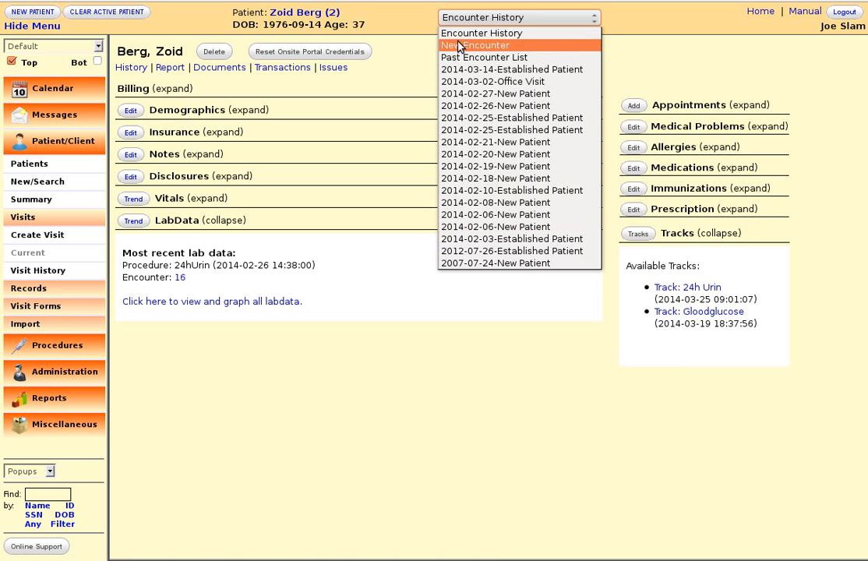
pyautogui.click(460, 46)
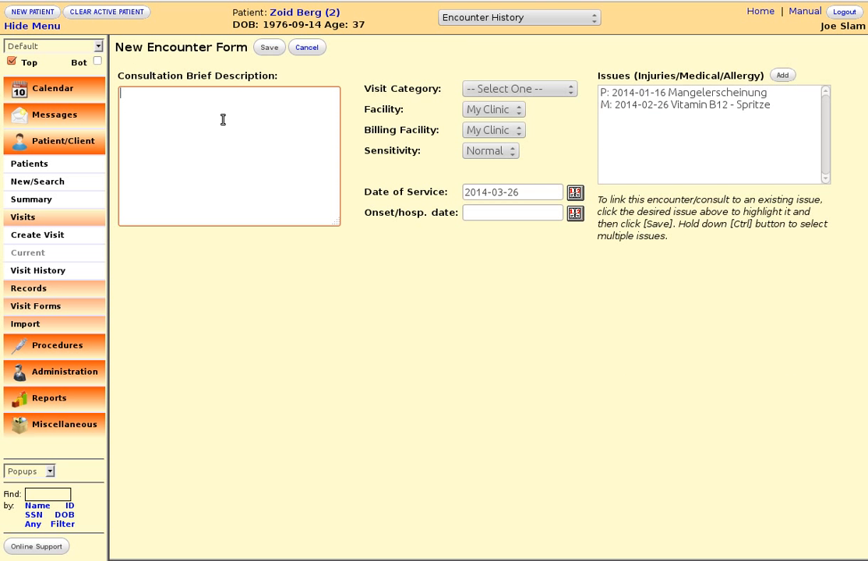
pyautogui.write('Test')
pyautogui.click(491, 87)
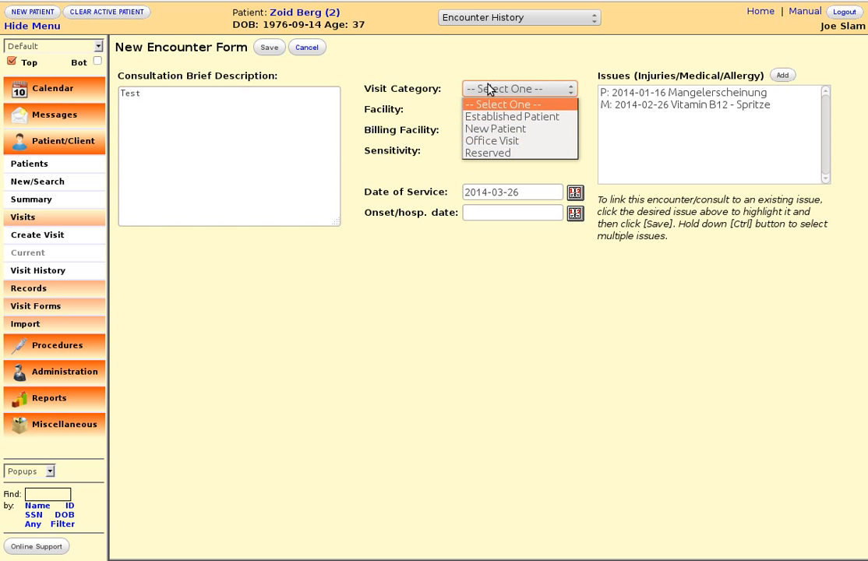
pyautogui.click(503, 115)
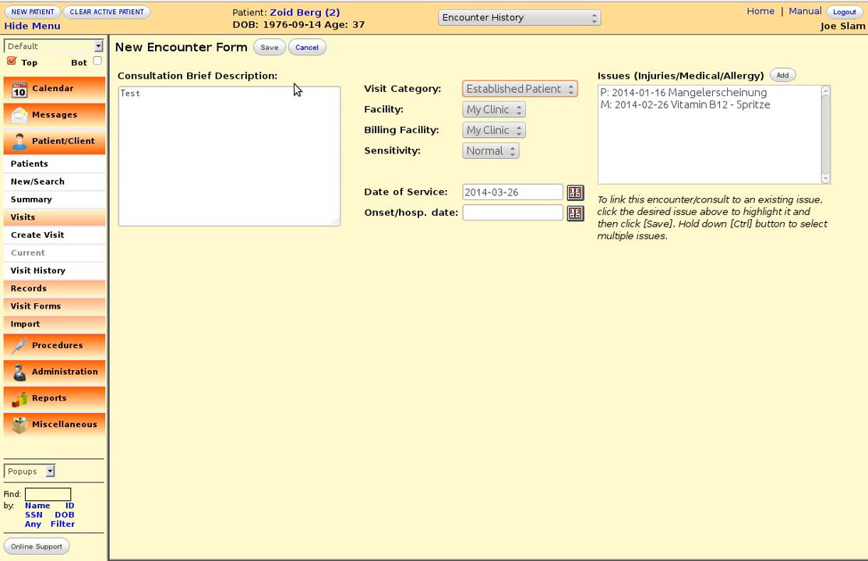
pyautogui.click(266, 49)
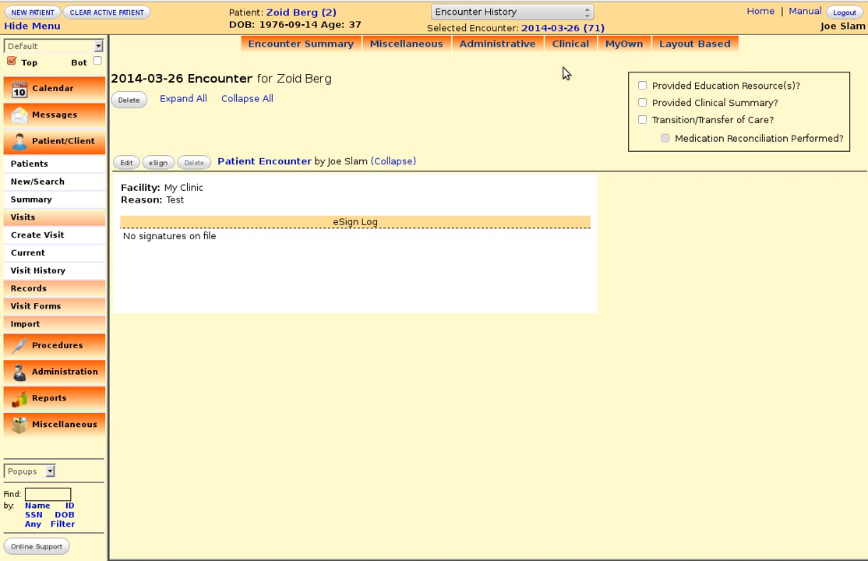
# - Start a Track anything form in the encounter for the Pain NAS procedure
pyautogui.click(571, 47)
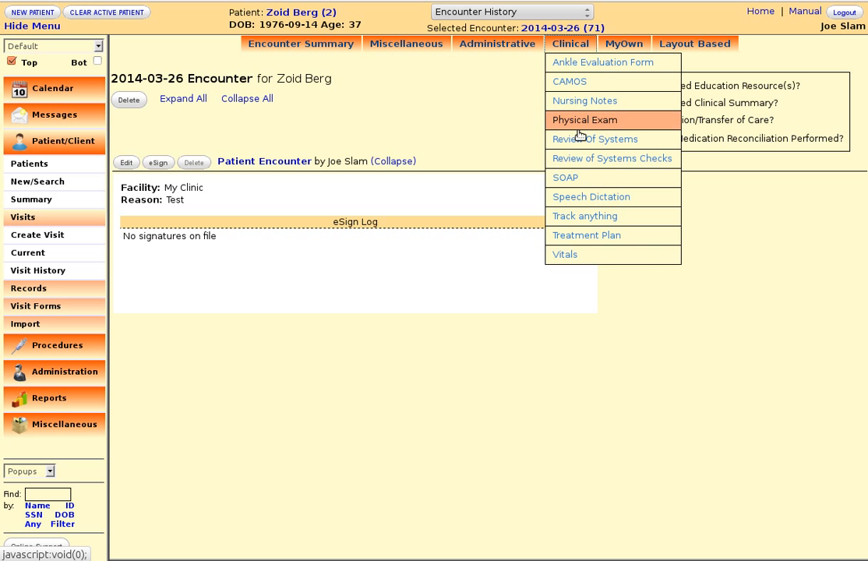
pyautogui.click(573, 224)
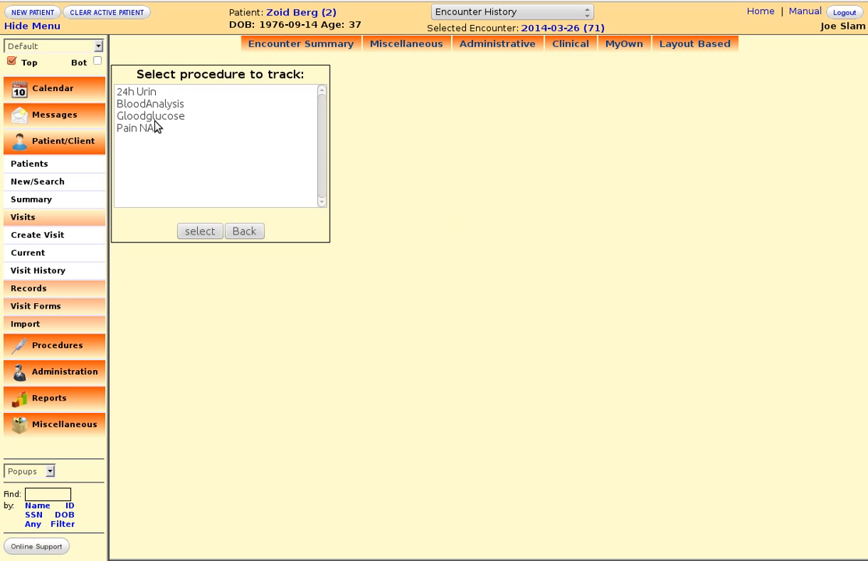
pyautogui.click(136, 92)
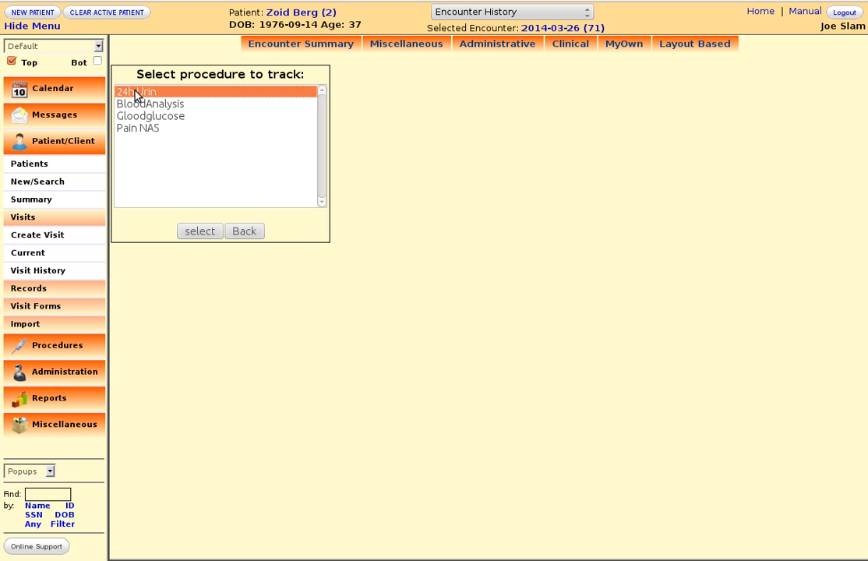
pyautogui.click(28, 346)
pyautogui.click(143, 129)
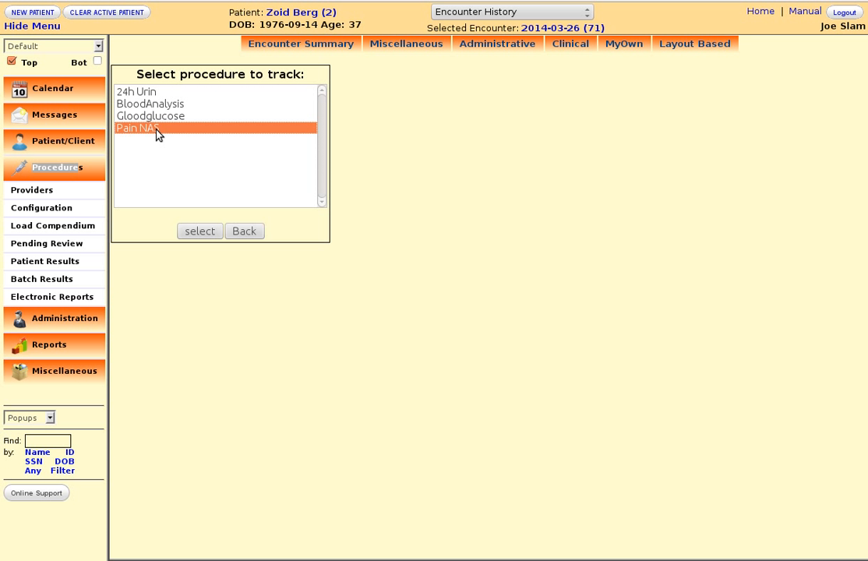
pyautogui.click(195, 231)
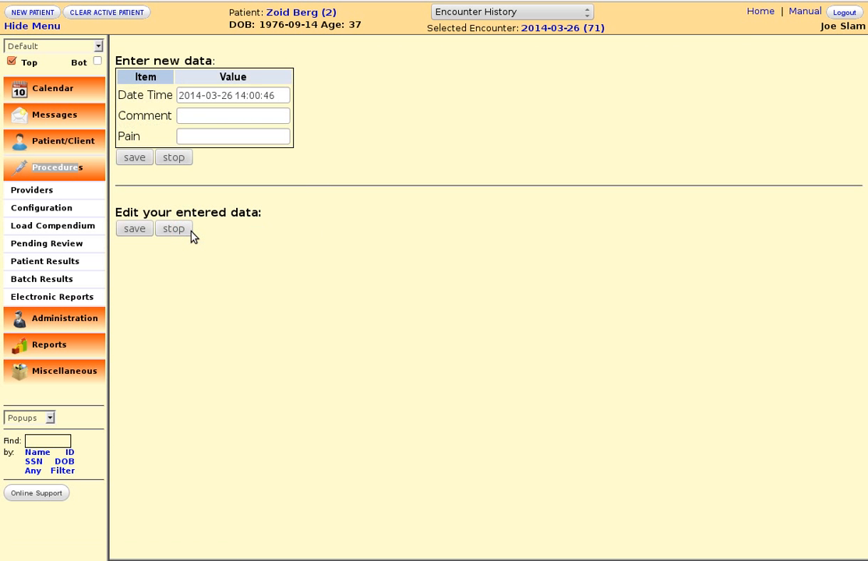
# - Save a first tracking entry with pain value 5, keeping the prefilled date and time
pyautogui.click(183, 116)
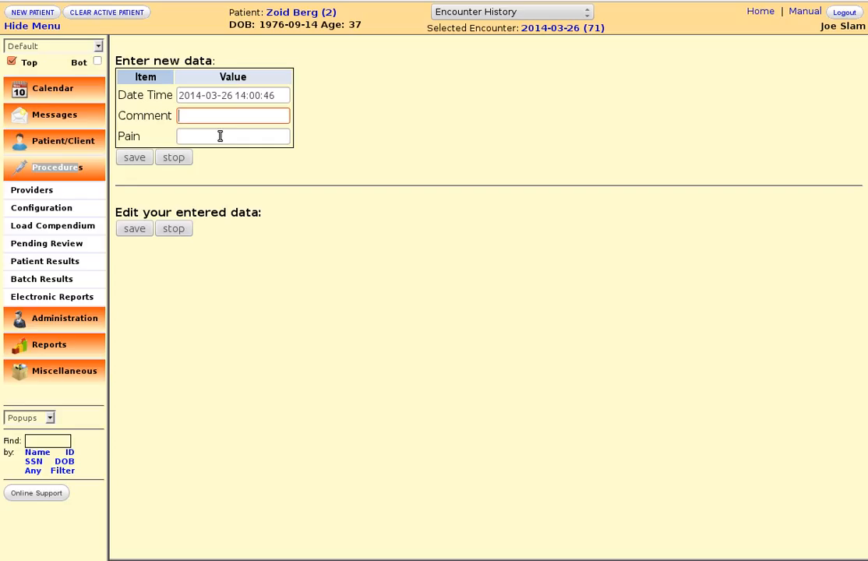
pyautogui.click(237, 95)
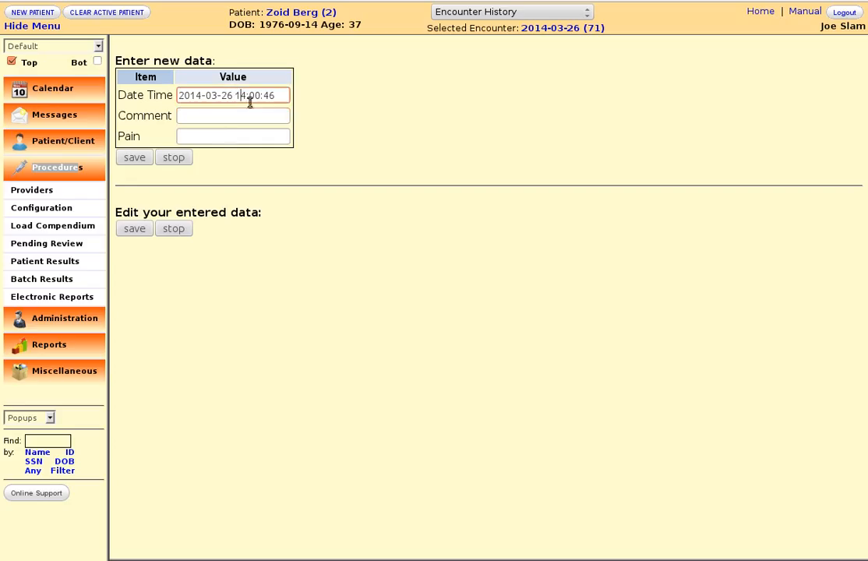
pyautogui.click(223, 140)
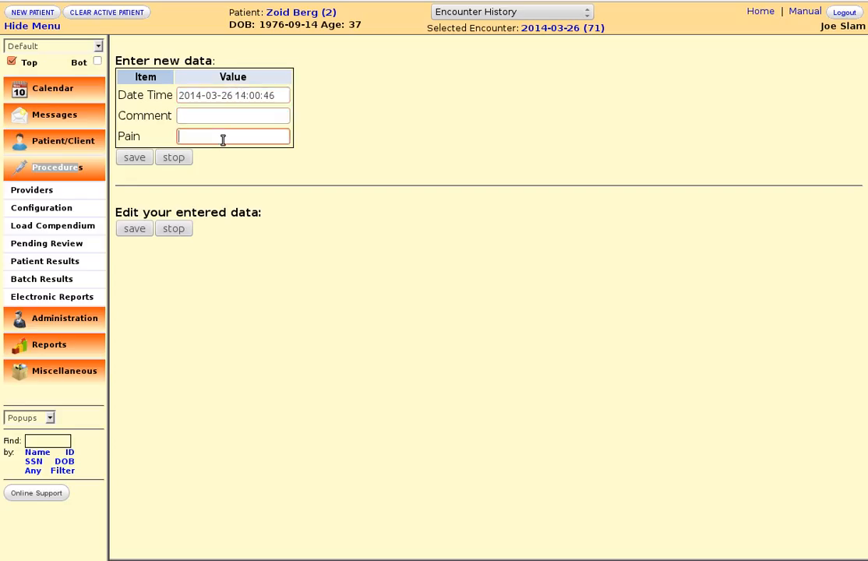
pyautogui.press('Return')
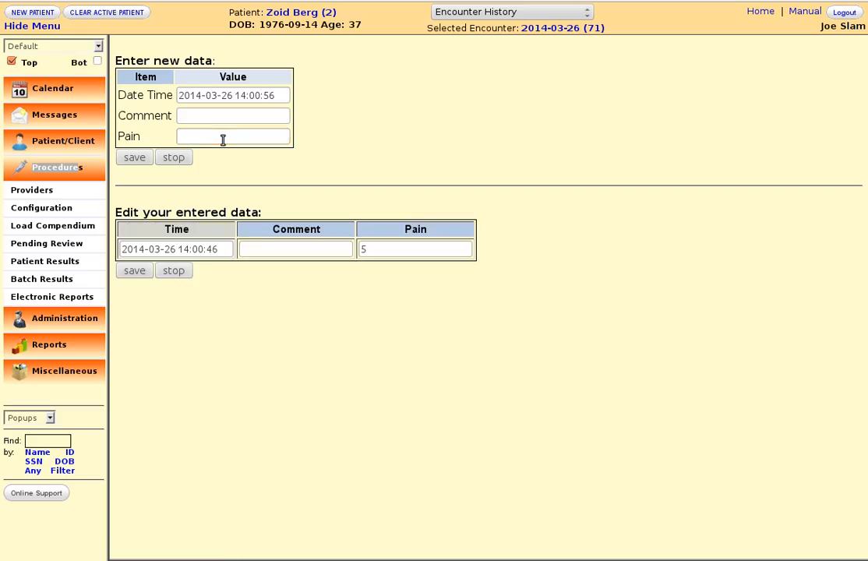
pyautogui.click(242, 95)
pyautogui.press('Delete')
pyautogui.write('0')
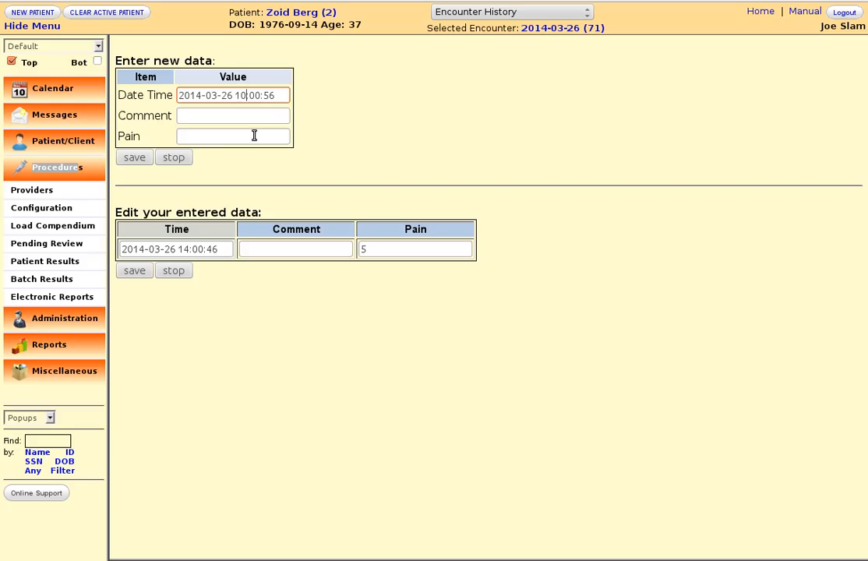
pyautogui.click(243, 137)
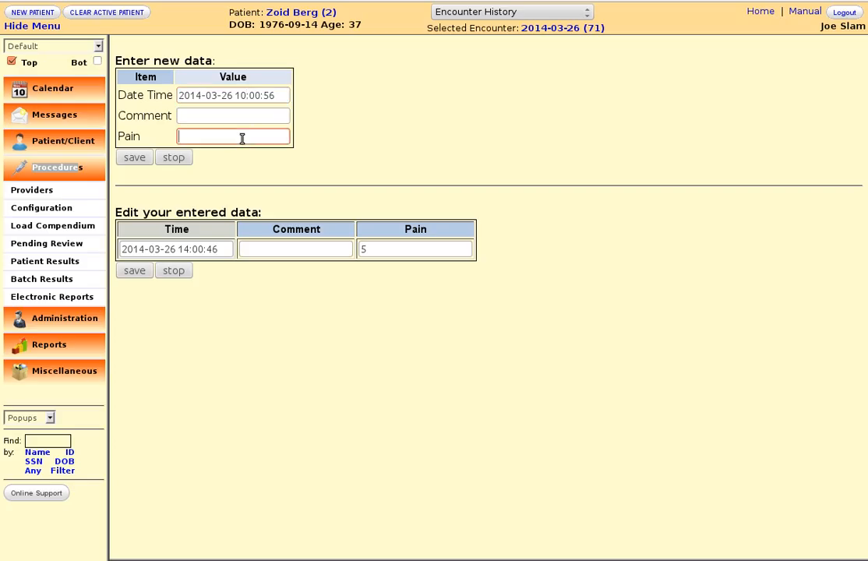
pyautogui.press('Return')
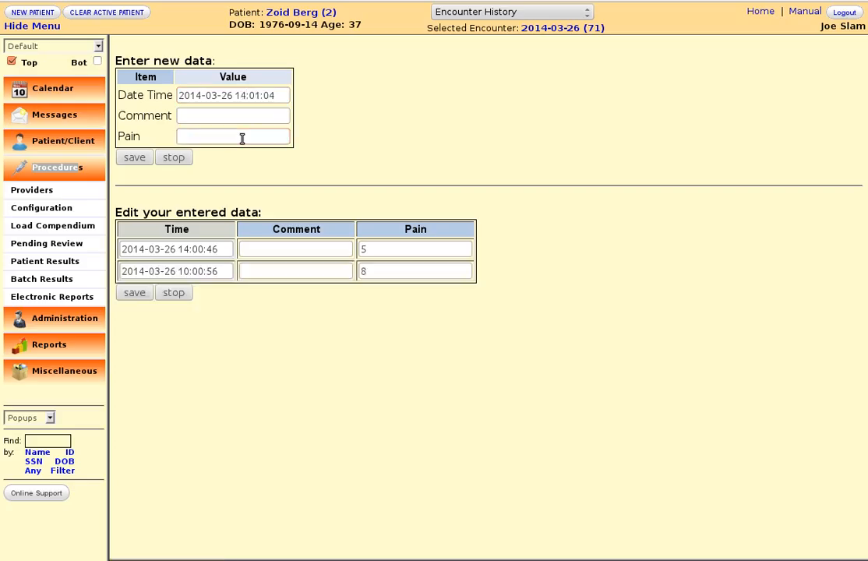
pyautogui.click(239, 95)
pyautogui.press('BackSpace')
pyautogui.press('Delete')
pyautogui.press('Delete')
pyautogui.write('07:')
pyautogui.click(223, 141)
pyautogui.write('10')
pyautogui.click(216, 116)
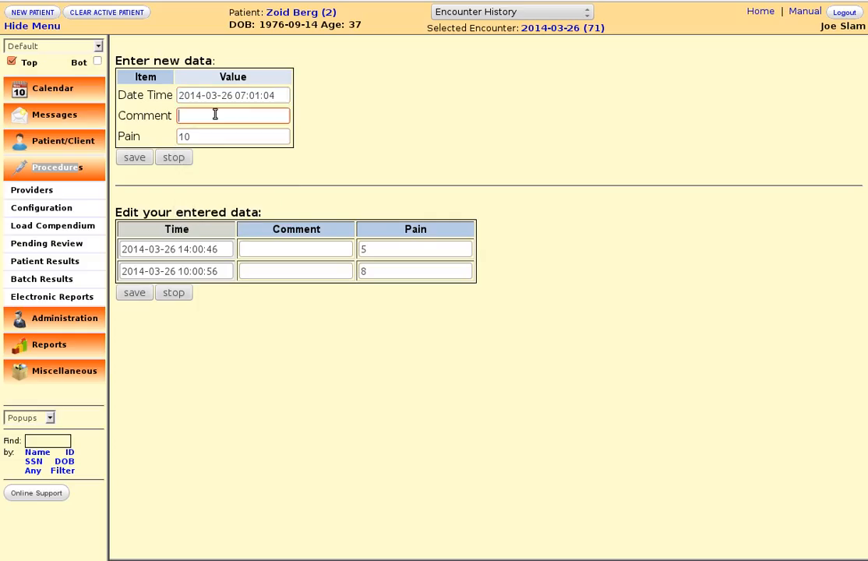
pyautogui.write('slept not that wel')
pyautogui.moveTo(265, 115); pyautogui.dragTo(195, 115)
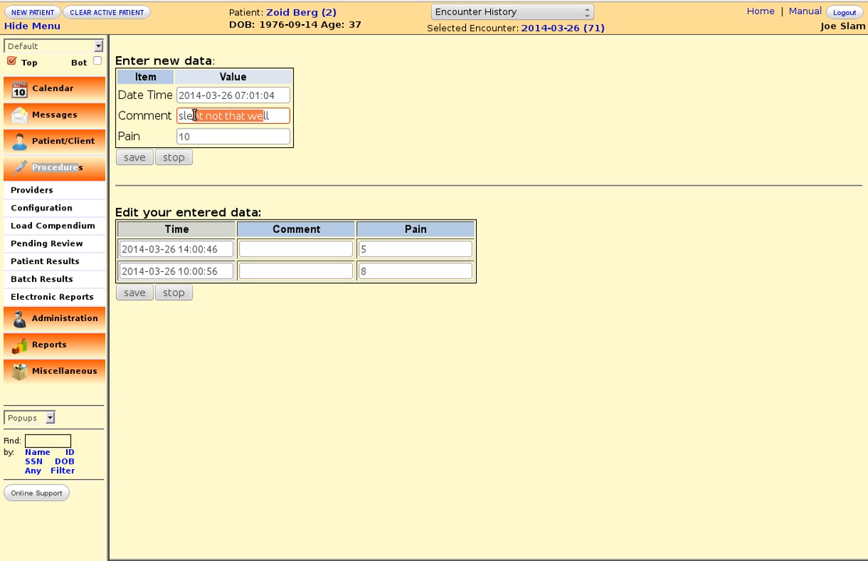
pyautogui.click(135, 158)
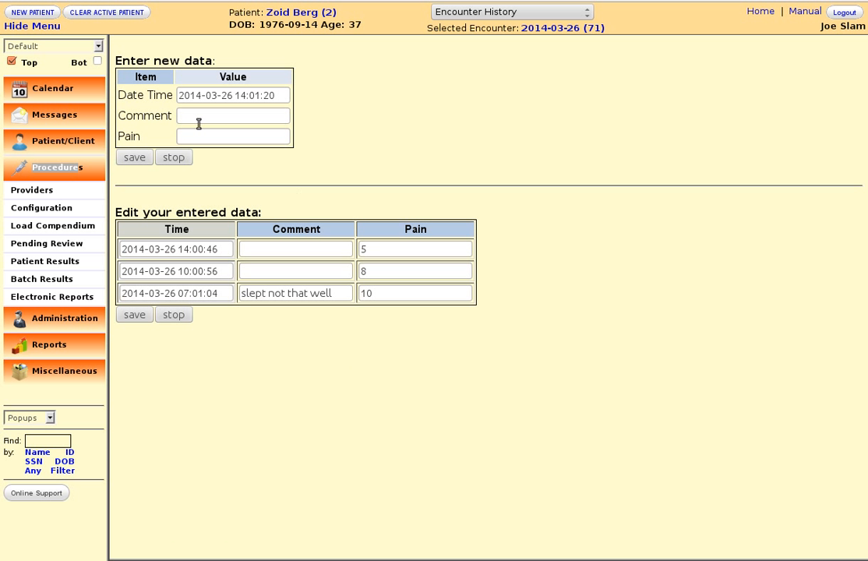
pyautogui.click(241, 96)
pyautogui.press('Tab')
pyautogui.press('Tab')
pyautogui.press('Return')
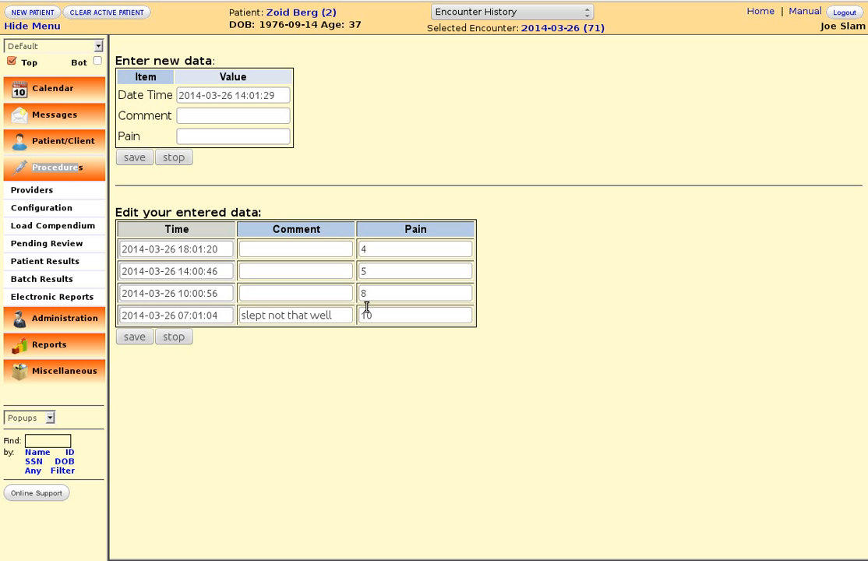
pyautogui.click(174, 158)
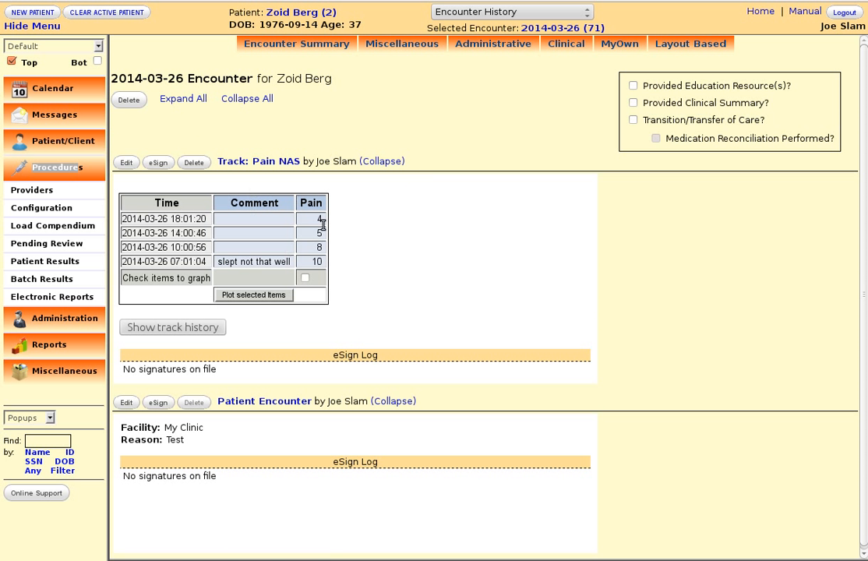
# - Plot the Pain item of the Pain NAS track in the encounter and inspect its data points
pyautogui.moveTo(156, 205); pyautogui.dragTo(334, 257)
pyautogui.click(350, 264)
pyautogui.click(306, 280)
pyautogui.click(242, 295)
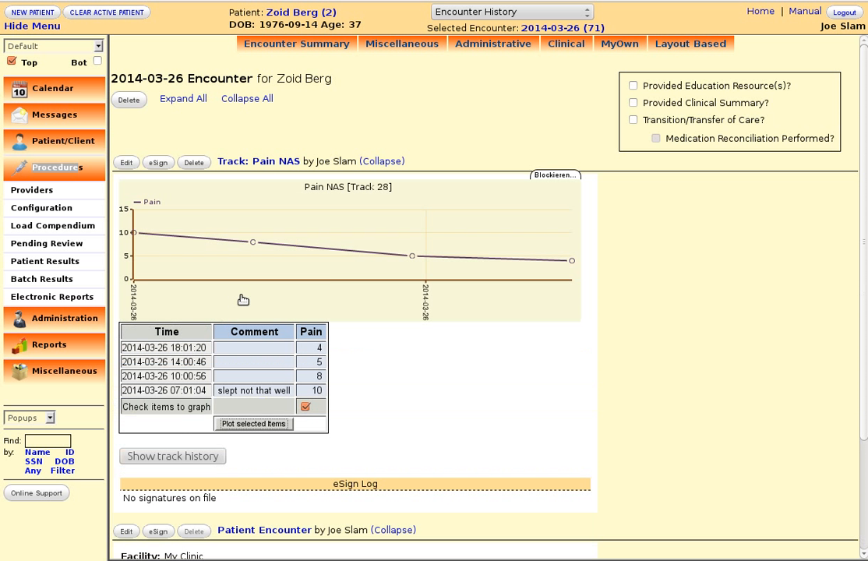
pyautogui.moveTo(534, 271)
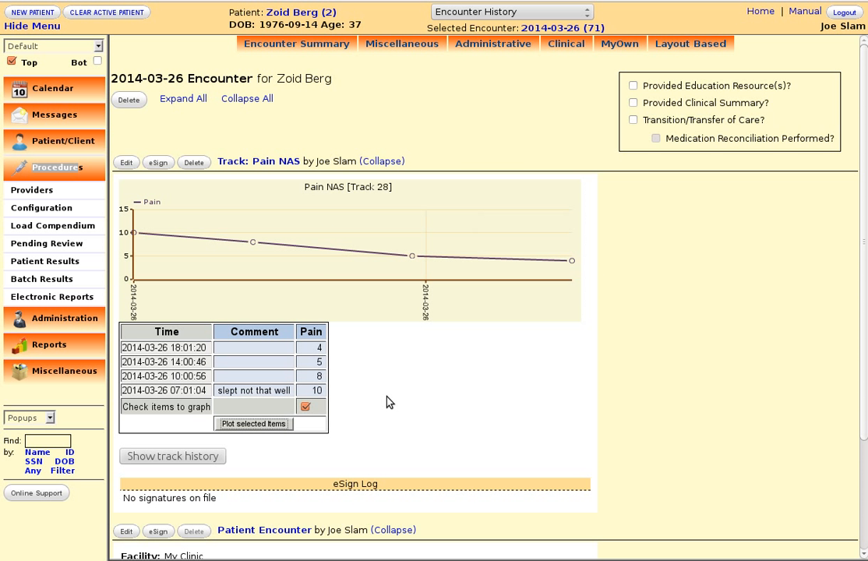
pyautogui.scroll(-1, 390, 402)
pyautogui.scroll(1, 390, 402)
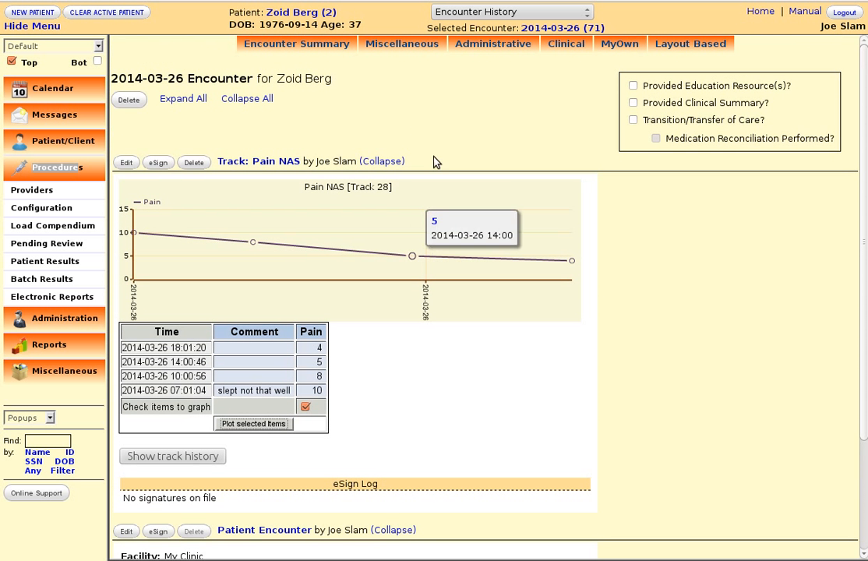
# - Open the 24h Urin track report from the patient's summary and look through its encounters
pyautogui.click(287, 17)
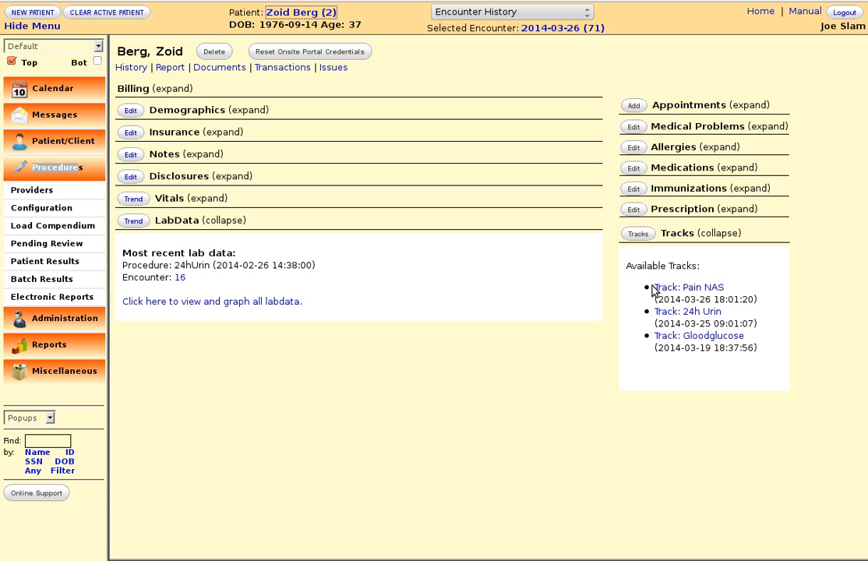
pyautogui.click(692, 315)
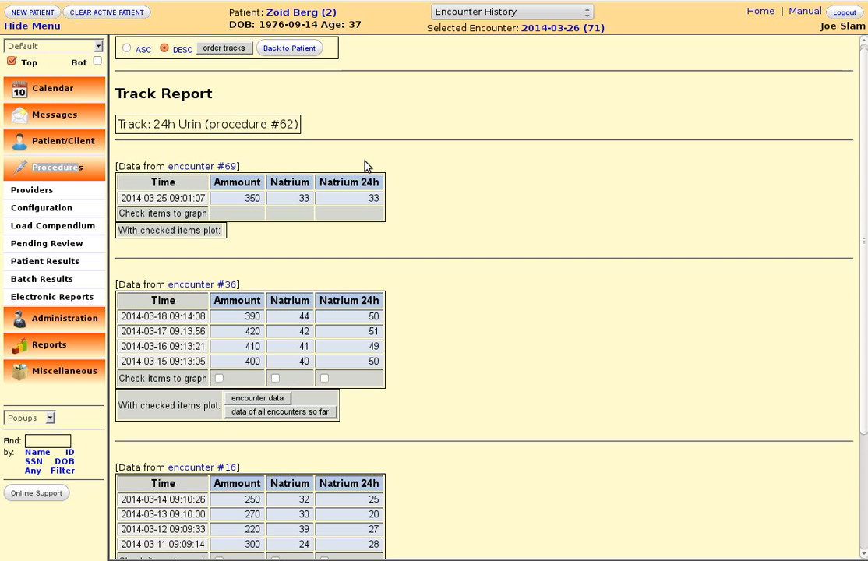
pyautogui.scroll(-1, 296, 163)
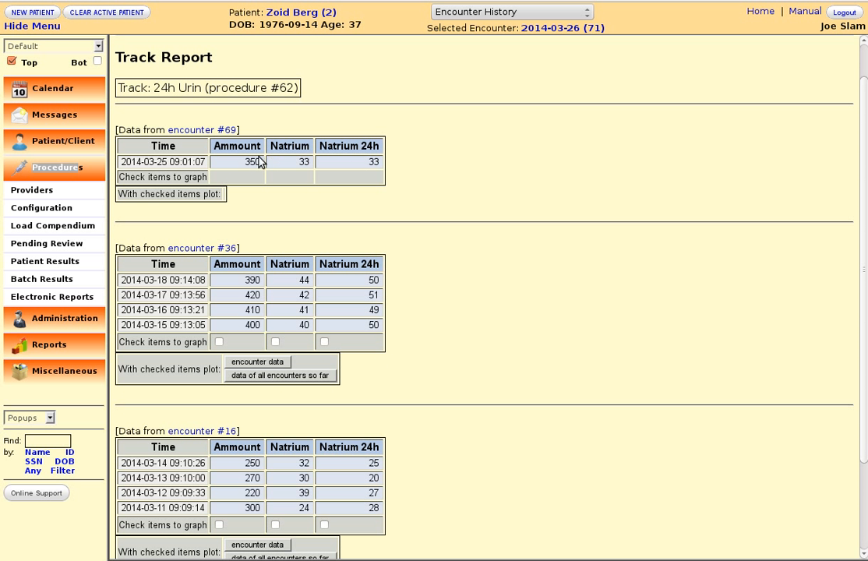
pyautogui.moveTo(161, 88); pyautogui.dragTo(187, 88)
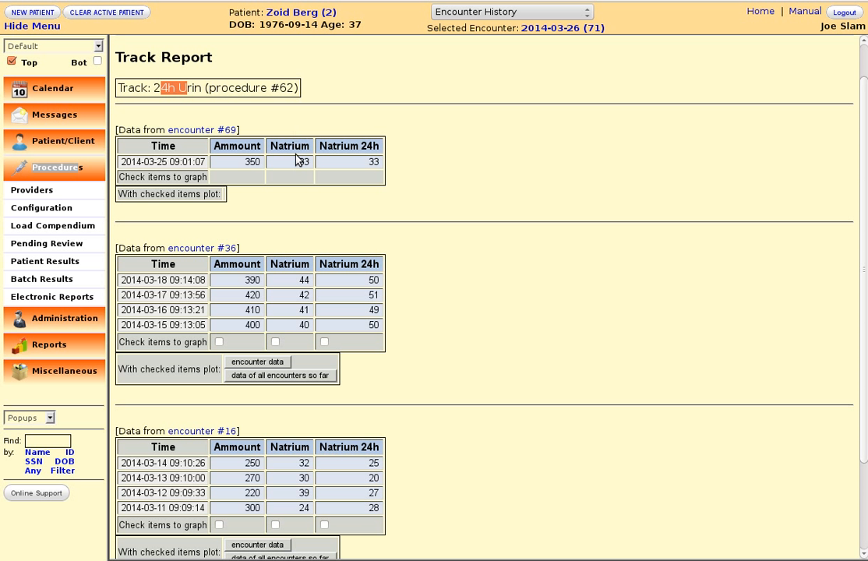
pyautogui.scroll(-1, 271, 176)
pyautogui.scroll(-2, 271, 176)
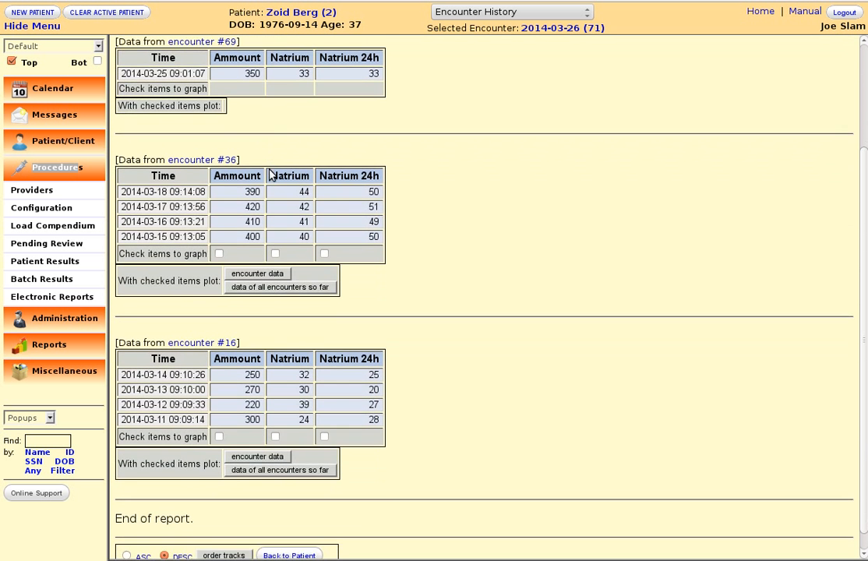
# - Plot Ammount, Natrium and Natrium 24h for the encounter data of encounter #36
pyautogui.scroll(3, 278, 270)
pyautogui.scroll(-2, 285, 249)
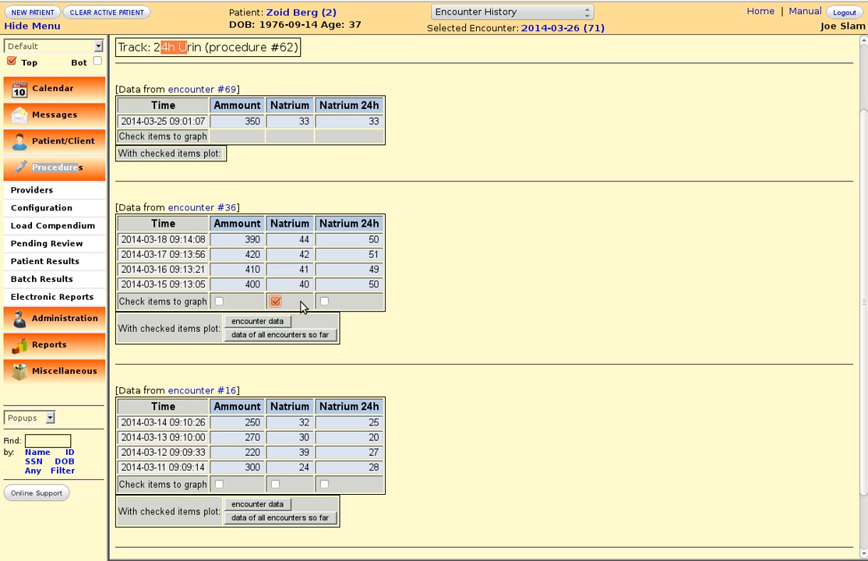
pyautogui.click(326, 302)
pyautogui.click(244, 322)
pyautogui.moveTo(154, 283)
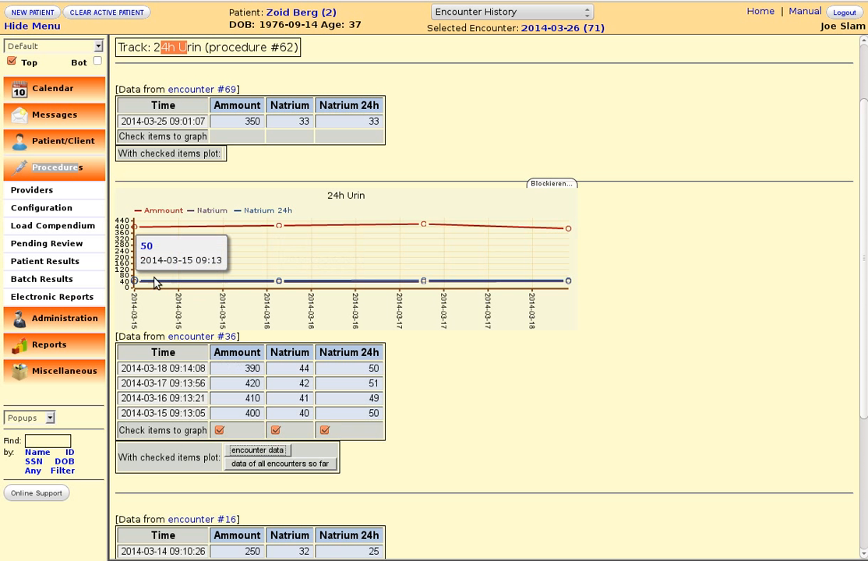
# - Replot encounter #36's data without Ammount, and once more with only Natrium 24h
pyautogui.click(219, 430)
pyautogui.click(265, 452)
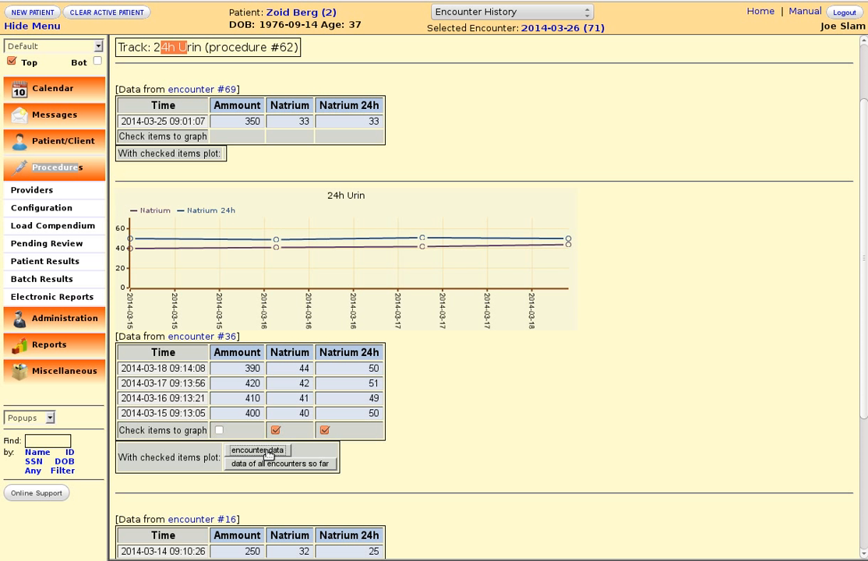
pyautogui.click(275, 431)
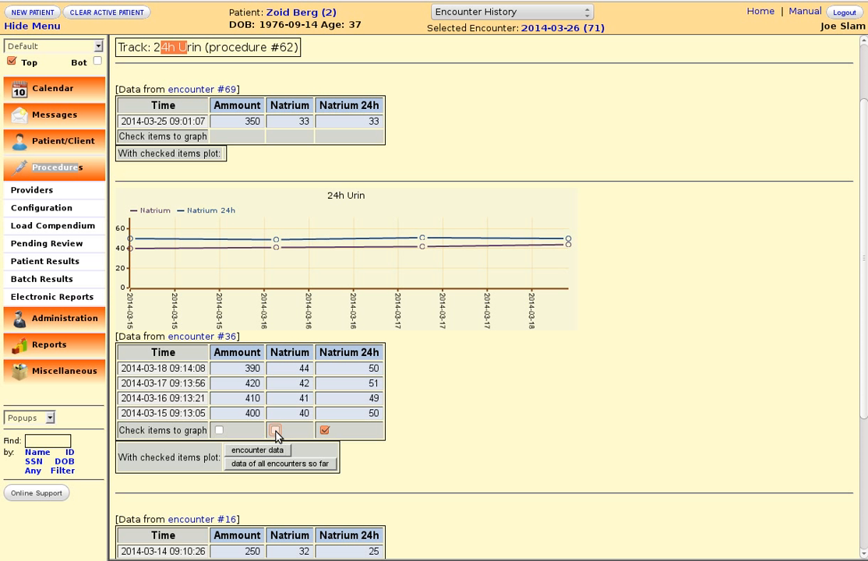
pyautogui.click(258, 451)
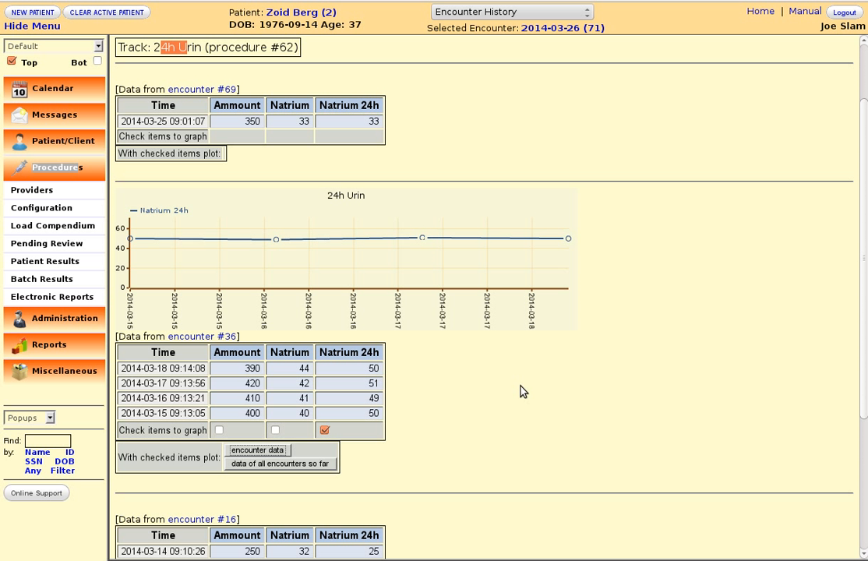
# - Plot Natrium in the encounter #16 section using the data of all encounters so far
pyautogui.scroll(5, 518, 390)
pyautogui.scroll(-4, 502, 386)
pyautogui.scroll(-1, 501, 385)
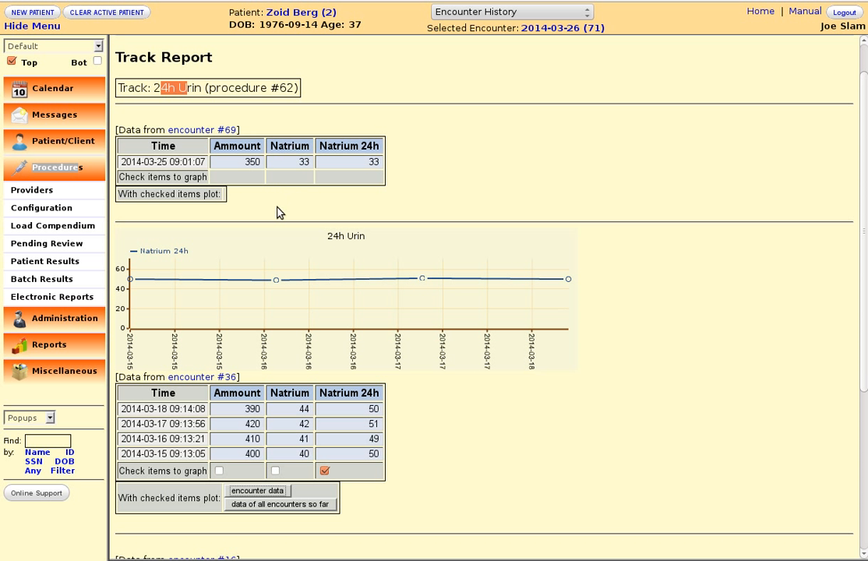
pyautogui.scroll(-3, 303, 388)
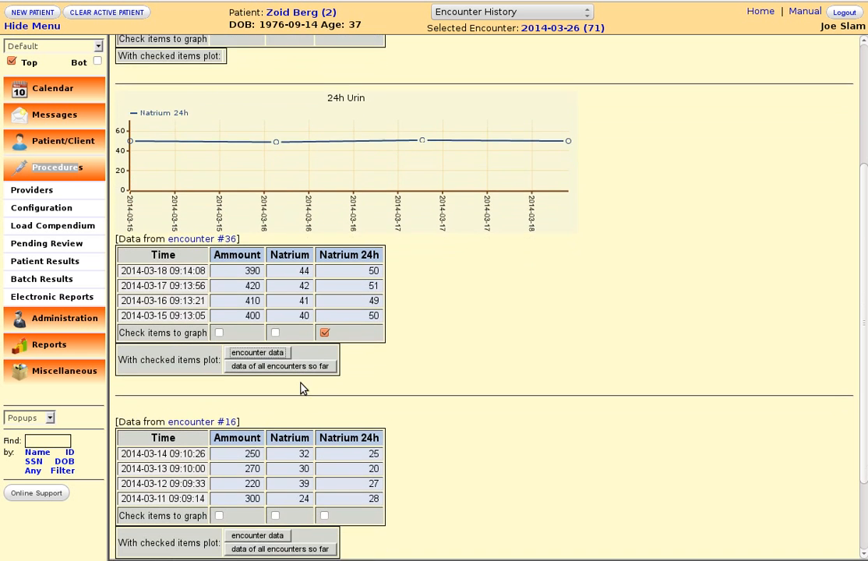
pyautogui.scroll(-3, 304, 388)
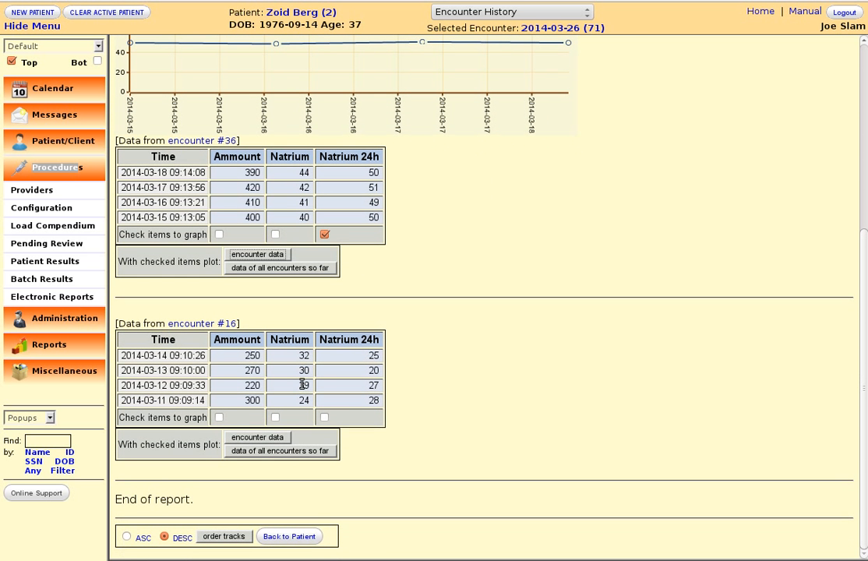
pyautogui.click(275, 417)
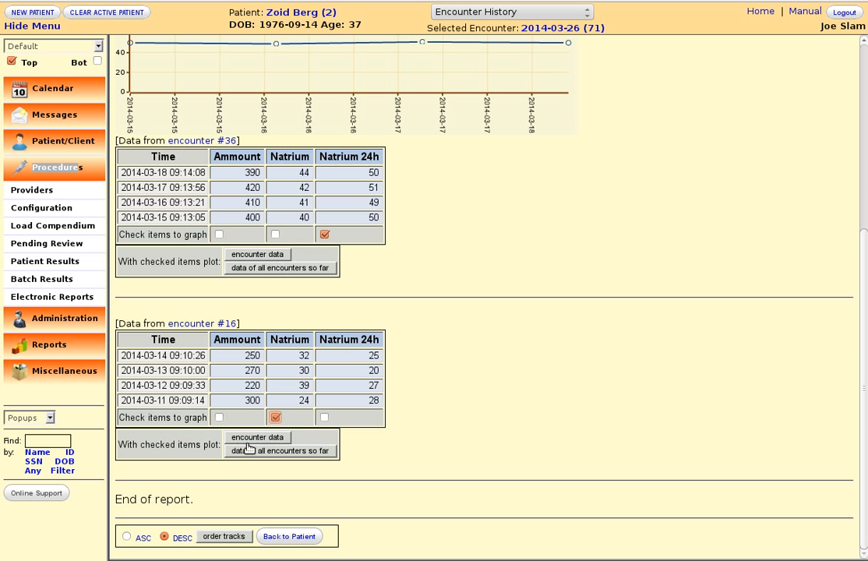
pyautogui.click(293, 453)
pyautogui.moveTo(131, 378)
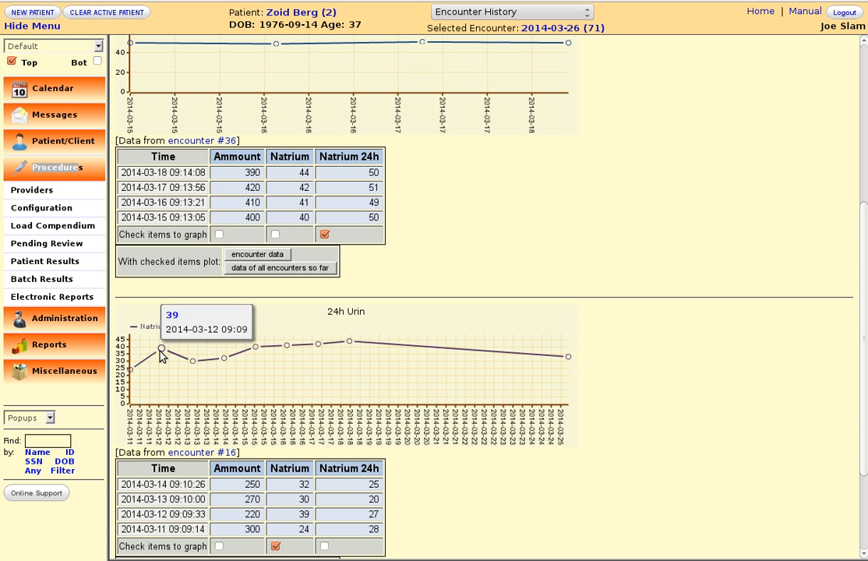
# - Add Natrium 24h to encounter #16's plot of all encounters so far, after comparing the Natrium values of encounters #69 and #36
pyautogui.scroll(6, 319, 195)
pyautogui.click(298, 188)
pyautogui.doubleClick(297, 203)
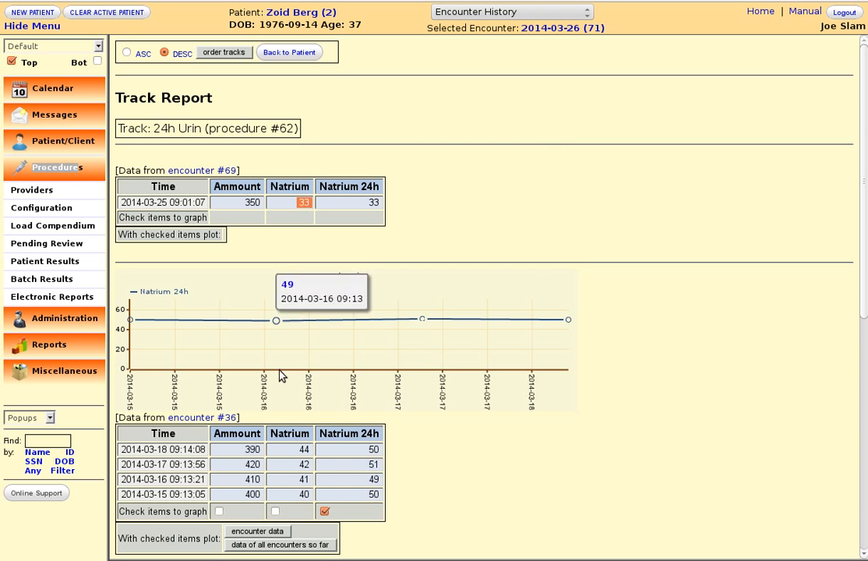
pyautogui.moveTo(296, 449); pyautogui.dragTo(303, 494)
pyautogui.scroll(-8, 260, 426)
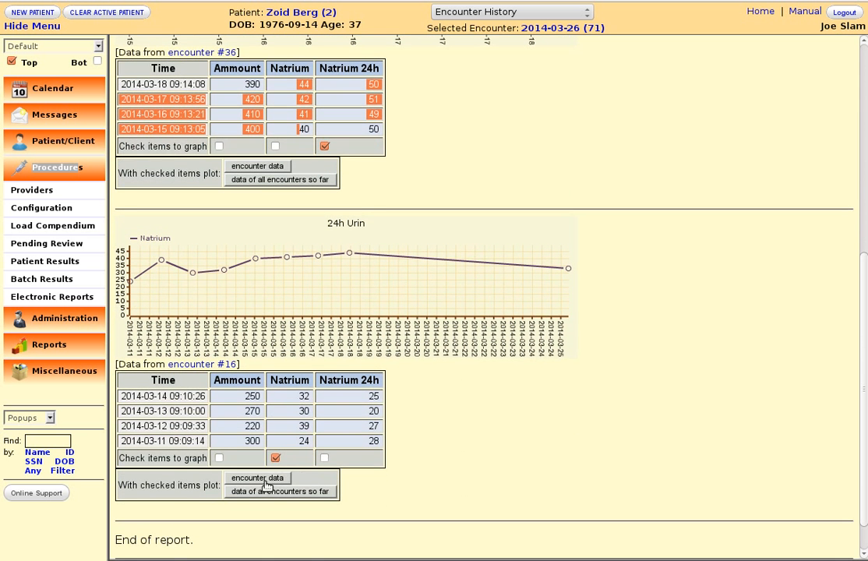
pyautogui.click(325, 460)
pyautogui.click(279, 491)
pyautogui.scroll(-1, 477, 465)
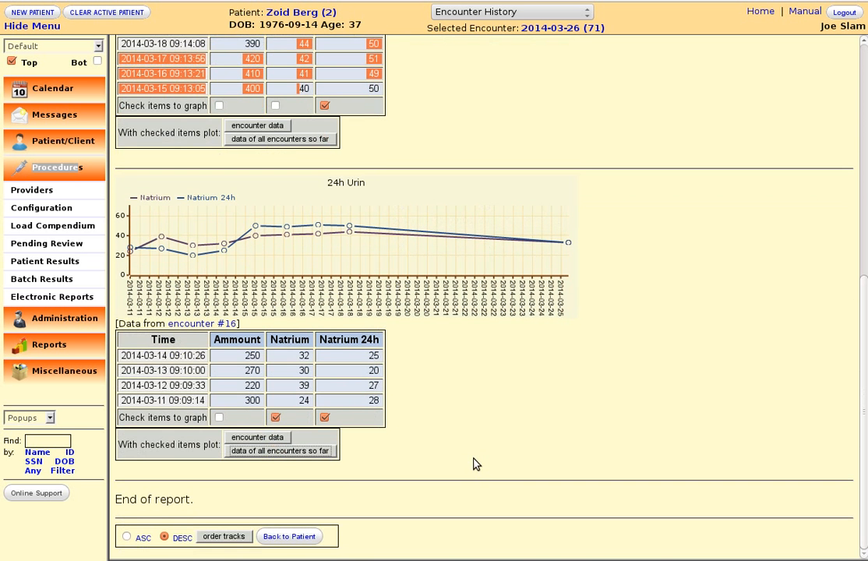
# - Return to the patient's summary and open the Gloodglucose track report
pyautogui.scroll(10, 461, 481)
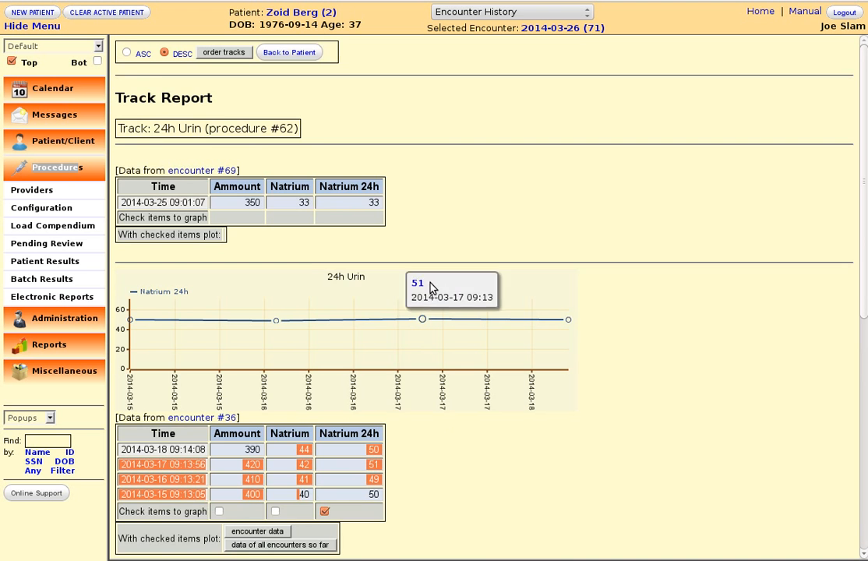
pyautogui.scroll(-9, 383, 399)
pyautogui.scroll(-1, 384, 399)
pyautogui.scroll(11, 384, 398)
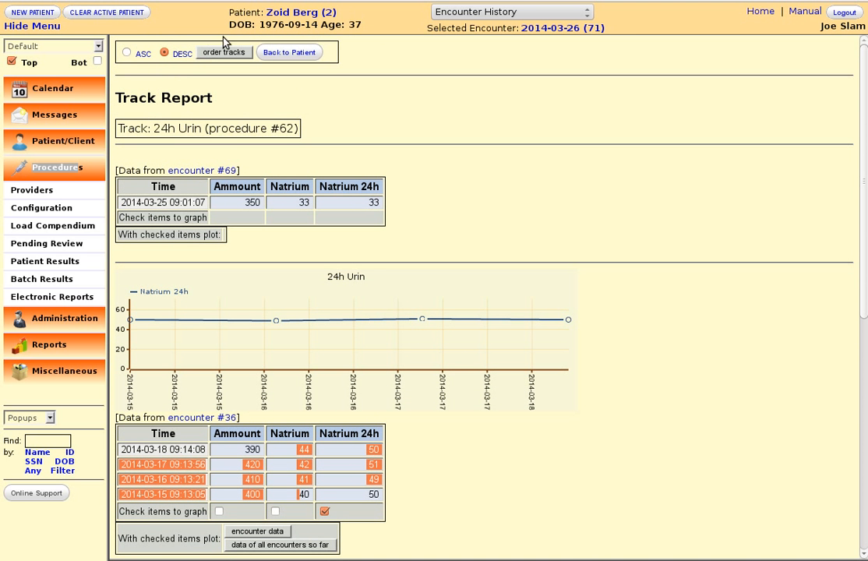
pyautogui.click(277, 14)
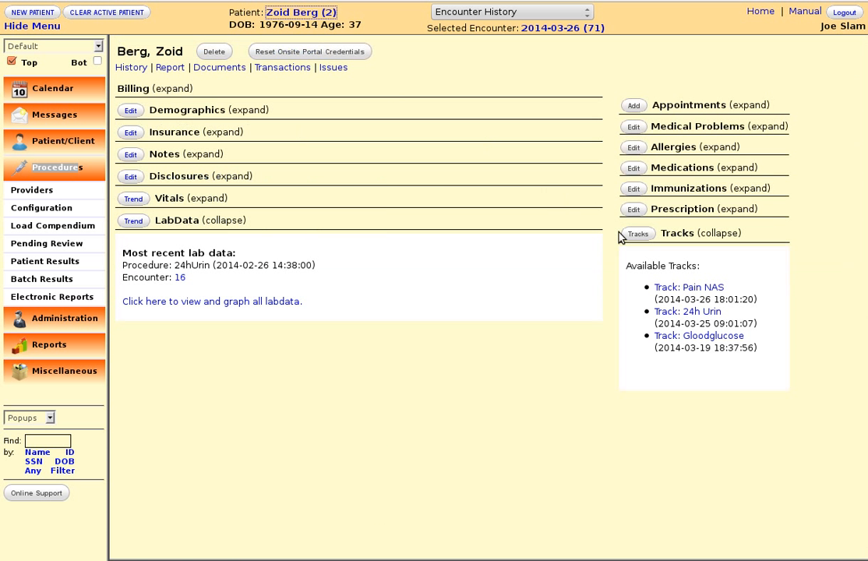
pyautogui.click(705, 339)
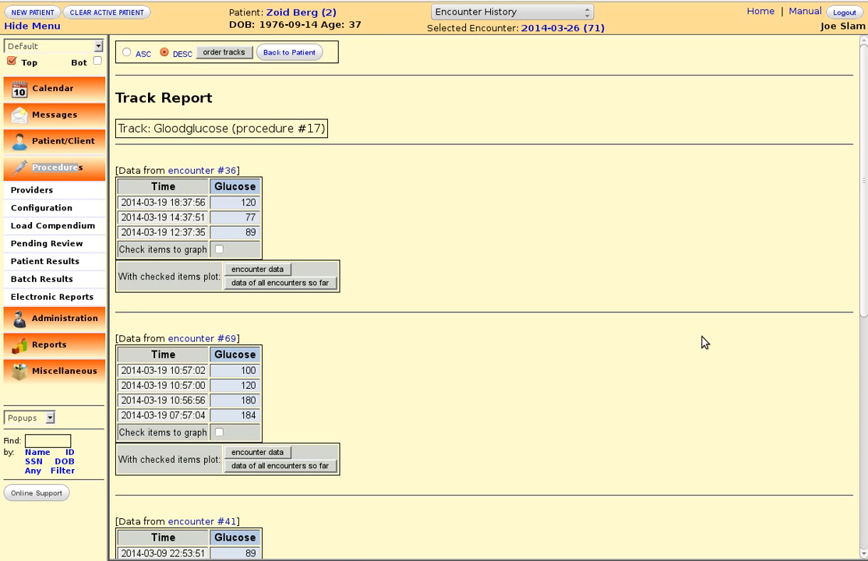
# - Plot Glucose in the encounter #40 section using the data of all encounters so far
pyautogui.scroll(-10, 390, 213)
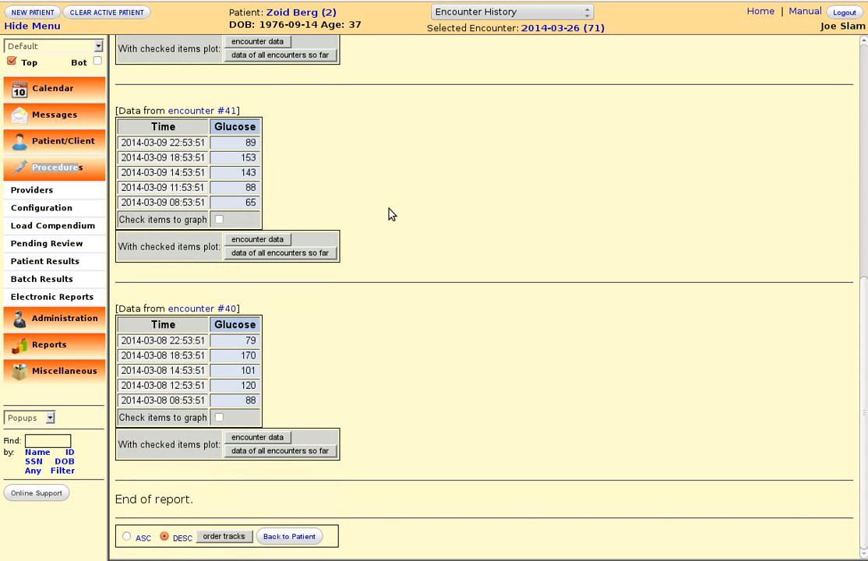
pyautogui.click(220, 418)
pyautogui.click(279, 452)
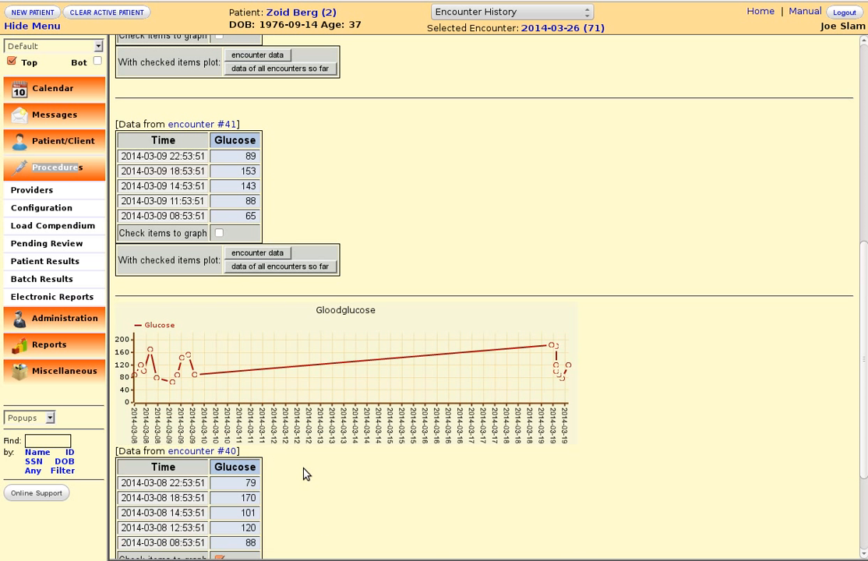
# - Order the Gloodglucose tracks ascending and check the entries from the first to the last encounter
pyautogui.scroll(5, 305, 474)
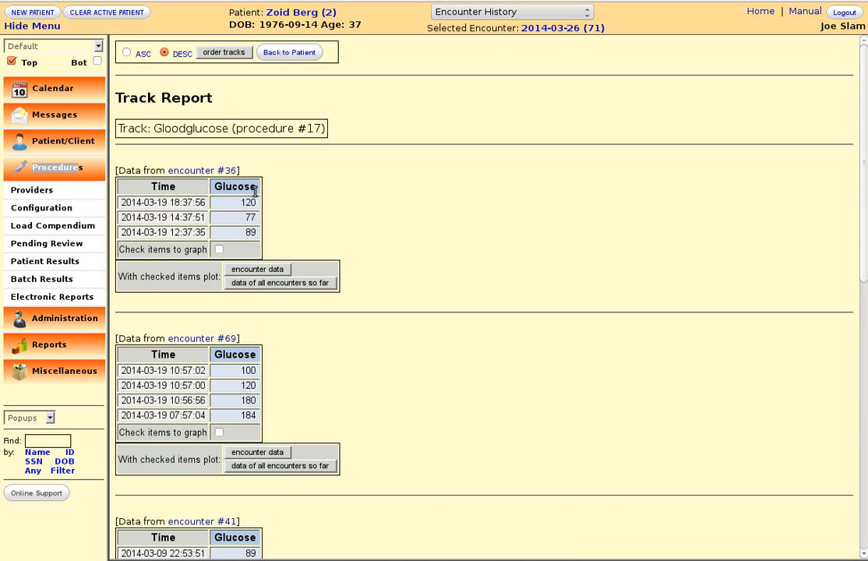
pyautogui.click(127, 52)
pyautogui.click(219, 54)
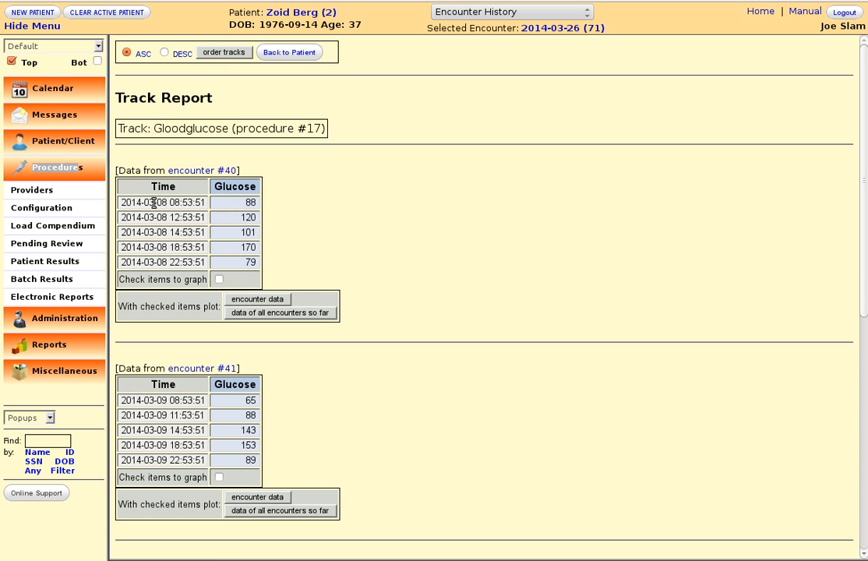
pyautogui.moveTo(155, 203); pyautogui.dragTo(273, 206)
pyautogui.click(240, 206)
pyautogui.scroll(-9, 246, 204)
pyautogui.moveTo(257, 403); pyautogui.dragTo(222, 402)
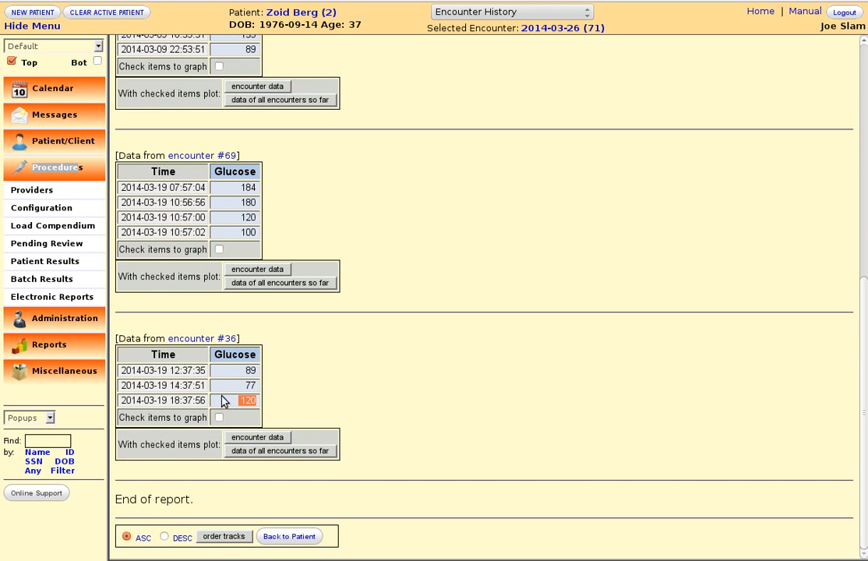
pyautogui.scroll(5, 234, 394)
pyautogui.scroll(-5, 238, 388)
pyautogui.scroll(10, 238, 387)
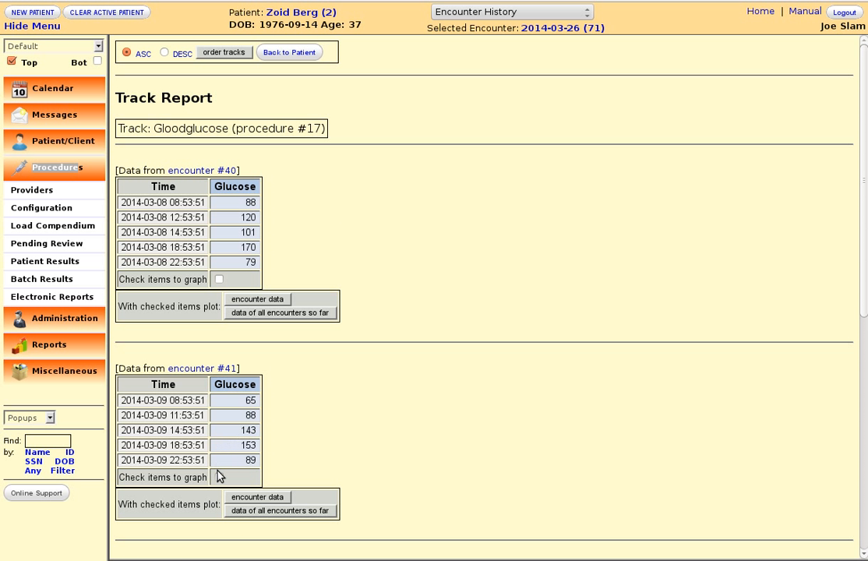
# - Plot Glucose with the data of all encounters so far for encounter #41 and for encounter #36
pyautogui.scroll(-2, 265, 421)
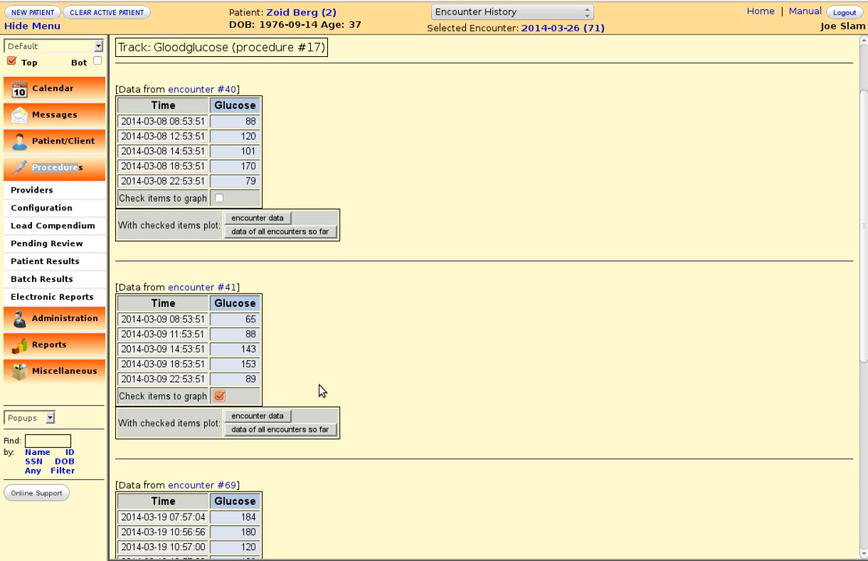
pyautogui.click(269, 430)
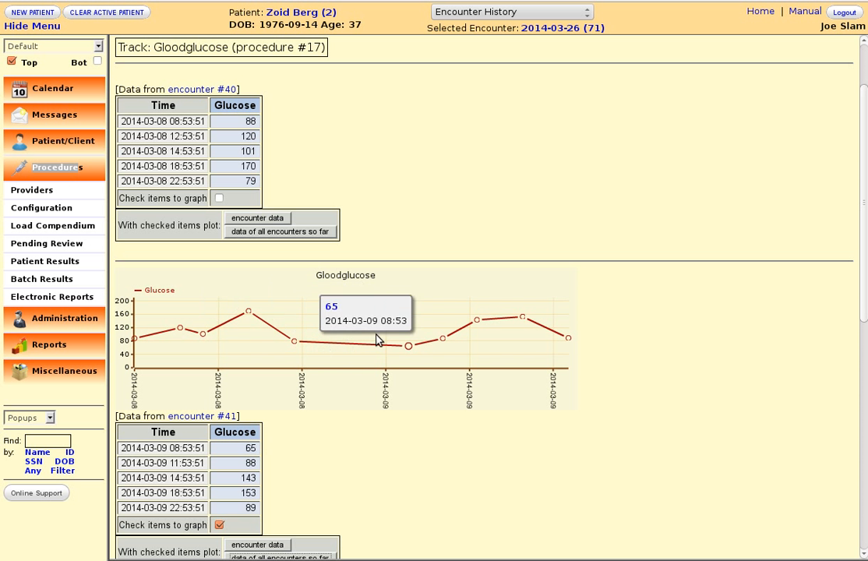
pyautogui.scroll(-8, 438, 452)
pyautogui.scroll(-3, 437, 452)
pyautogui.click(219, 418)
pyautogui.click(269, 451)
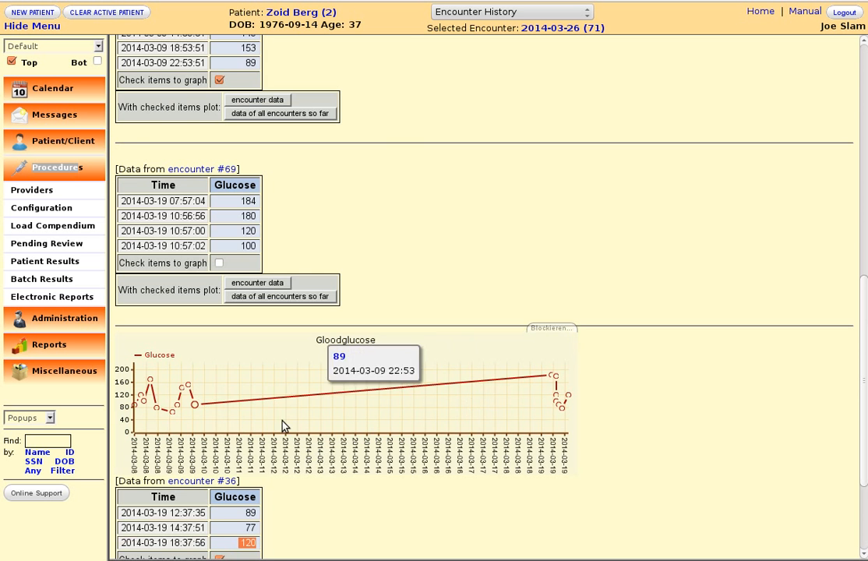
# - Reapply the ascending track order and return to the patient's summary
pyautogui.scroll(15, 279, 427)
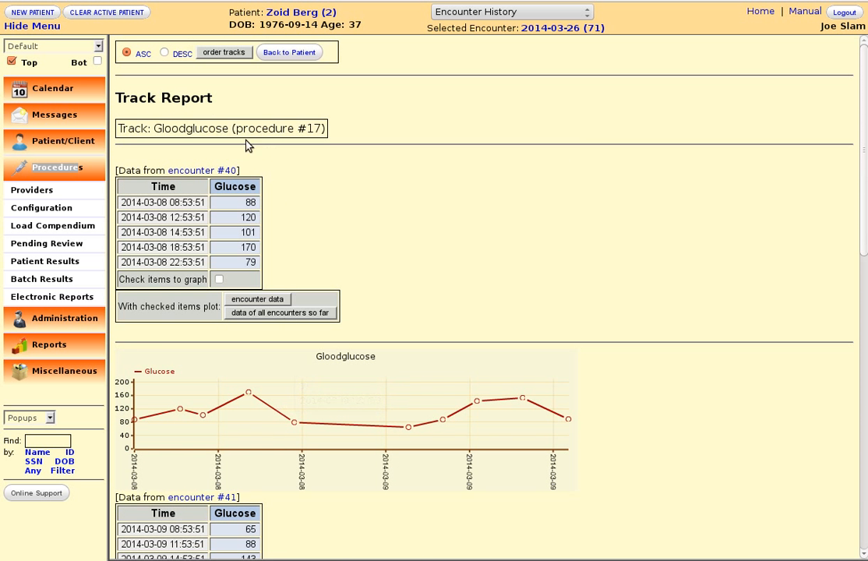
pyautogui.click(224, 53)
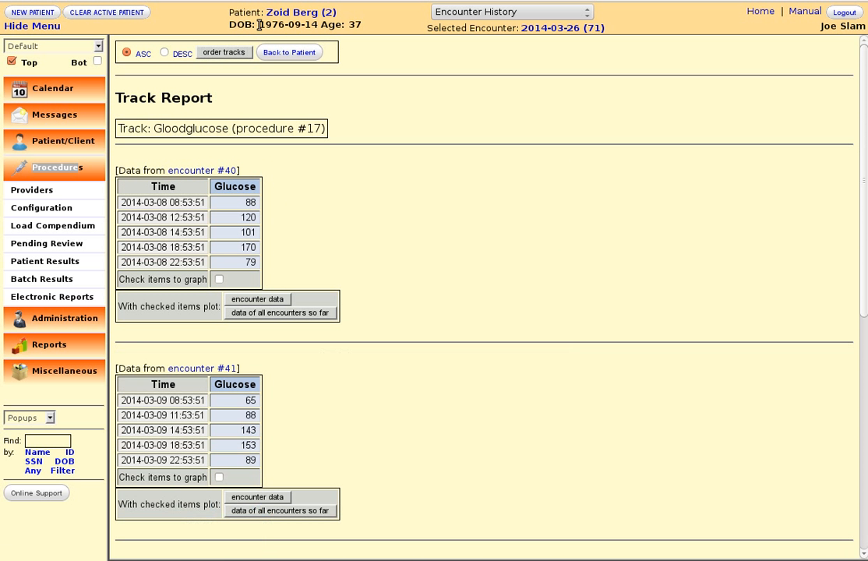
pyautogui.click(292, 12)
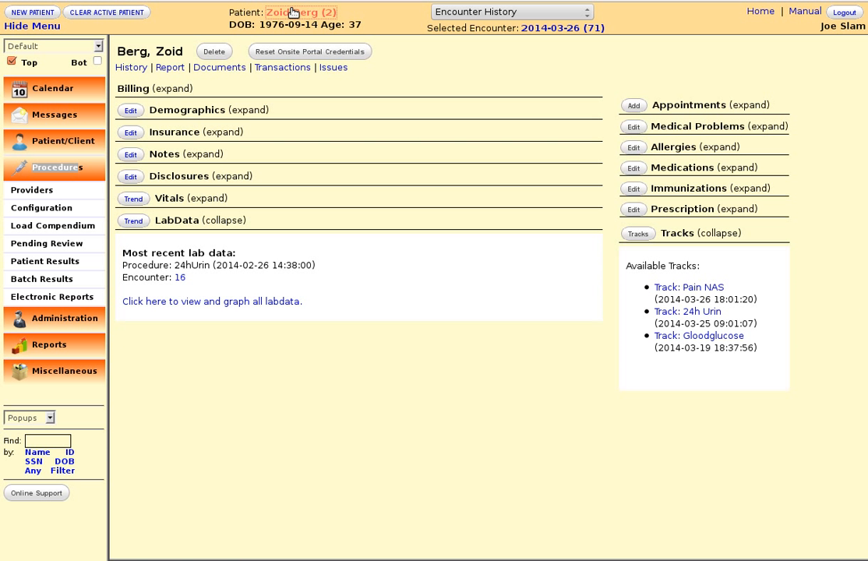